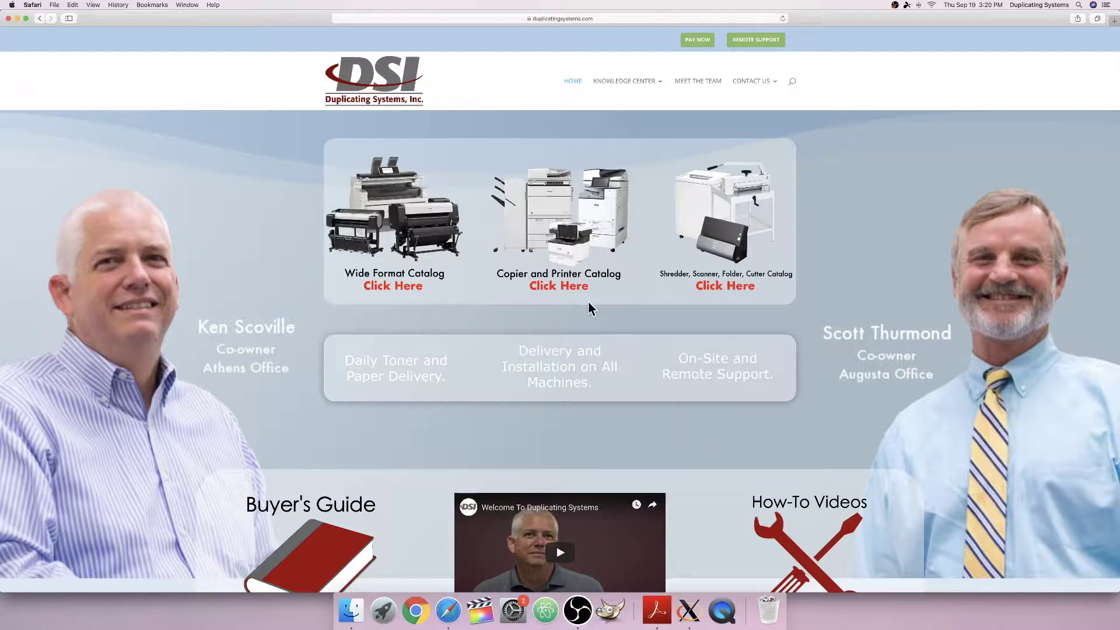
Select the current web address in Safari's address bar.
{"action": "left_click", "coordinate": [579, 19]}
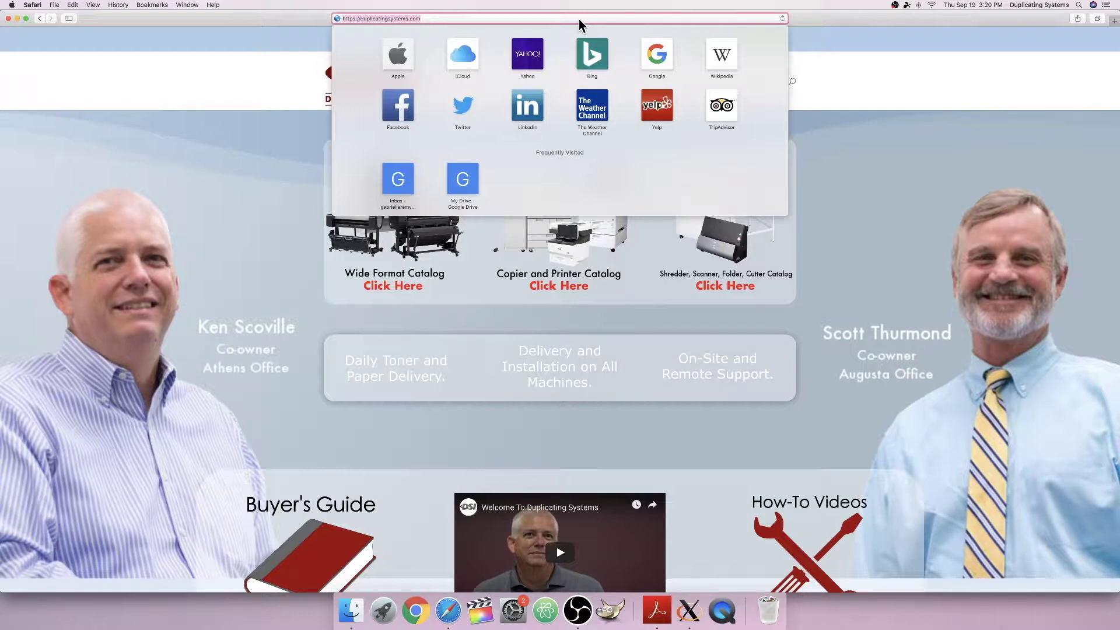
Enter the copier's IP address 192.168.1.81 as the web address.
{"action": "type", "text": "12"}
{"action": "key", "text": "BackSpace"}
{"action": "type", "text": "92"}
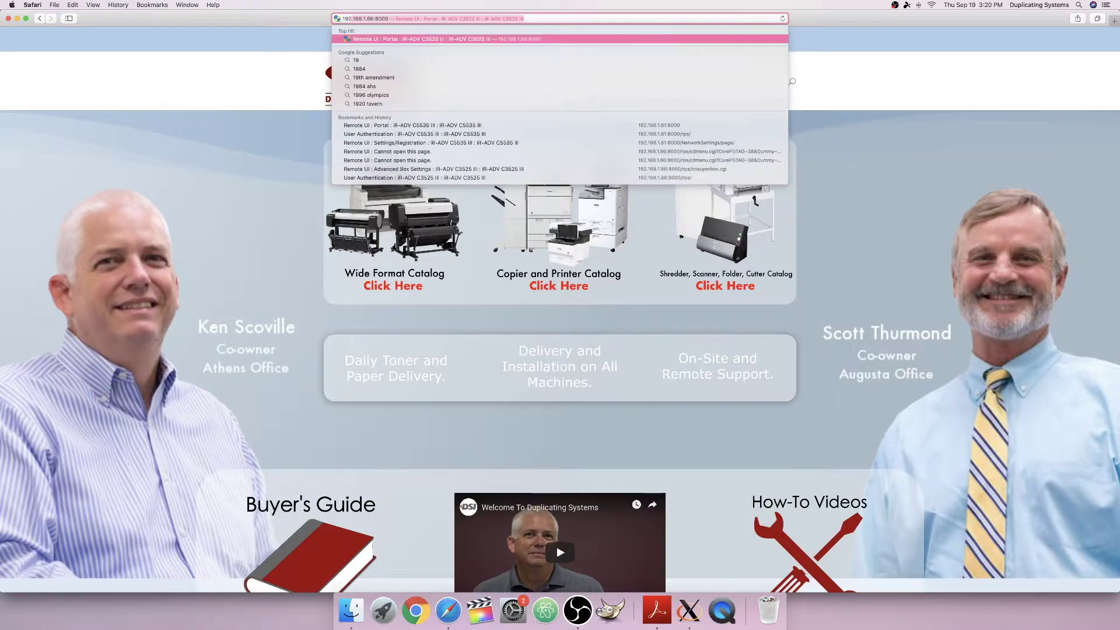
{"action": "type", "text": ".168"}
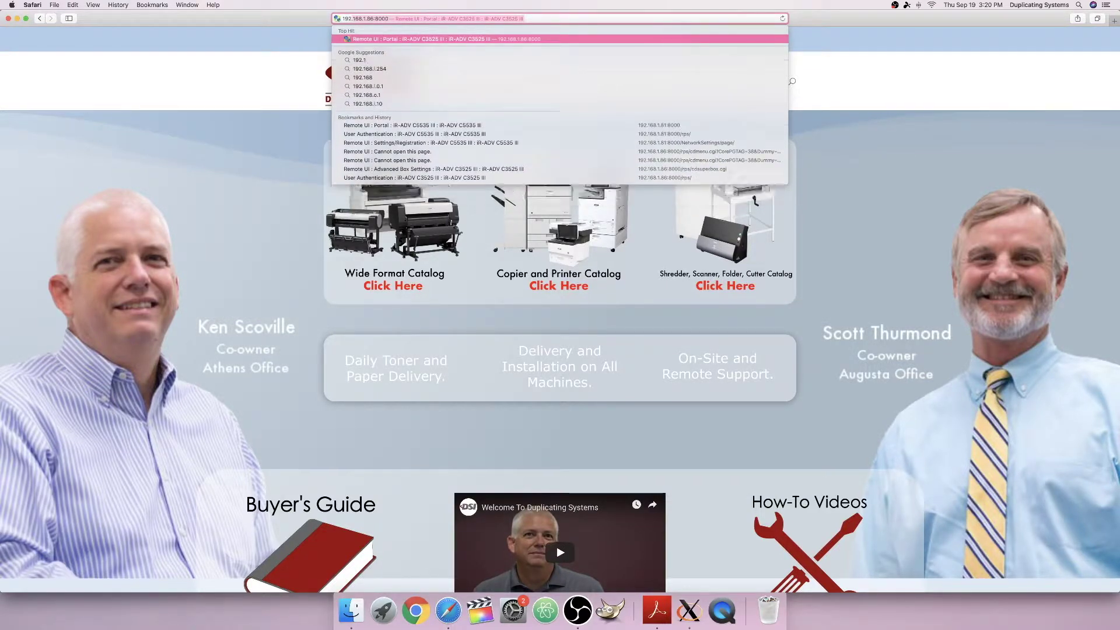
{"action": "type", "text": ".1."}
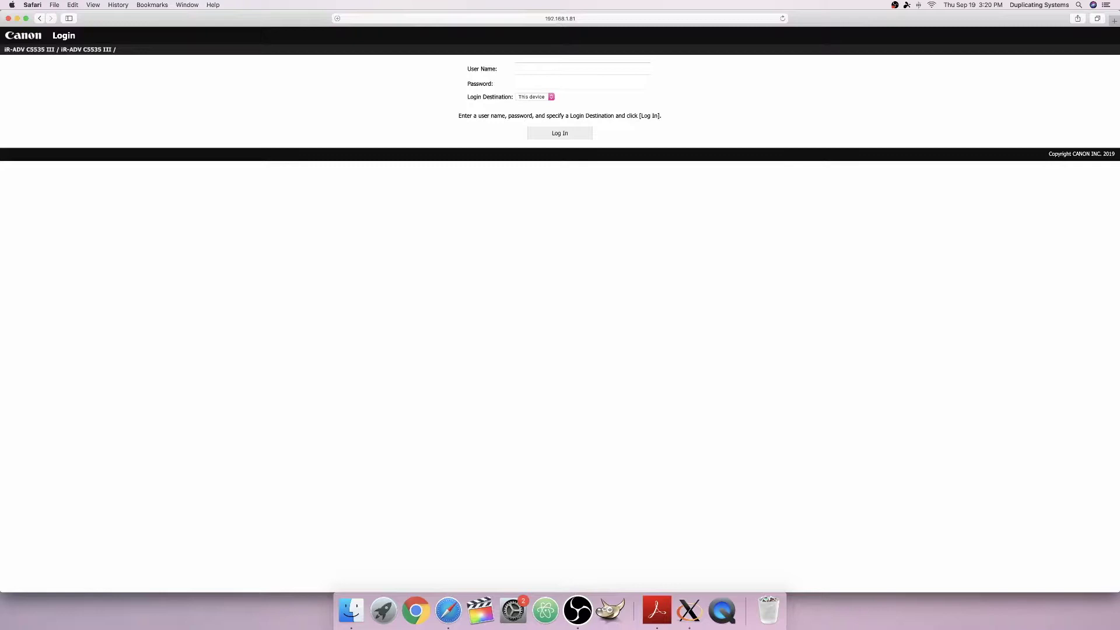
Log in to the Remote UI as Administrator with the account password.
{"action": "left_click", "coordinate": [569, 68]}
{"action": "type", "text": "A"}
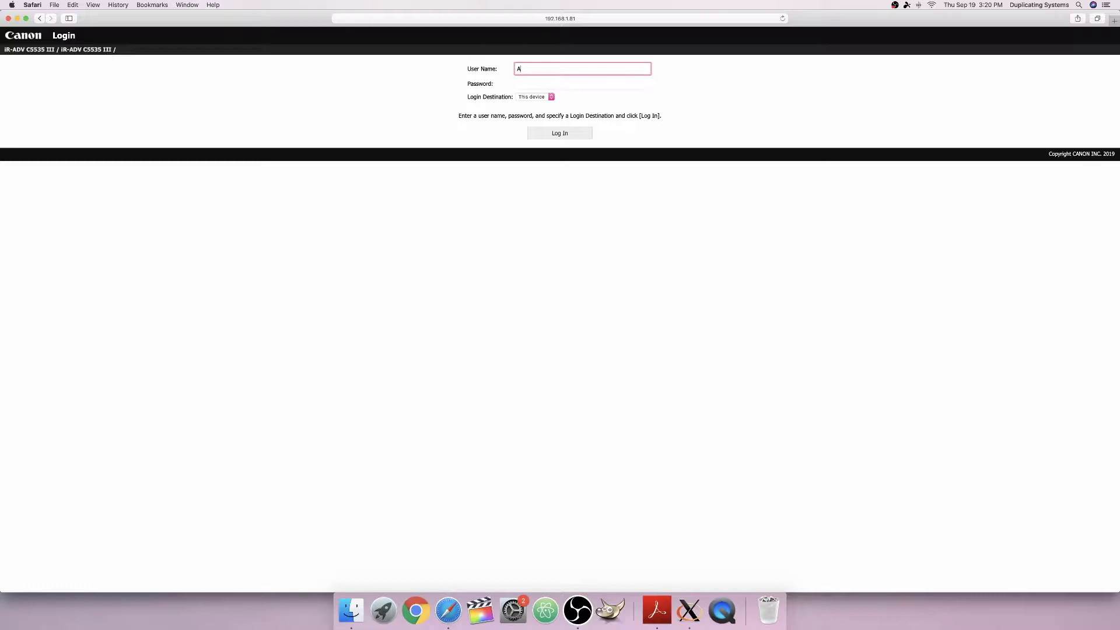
{"action": "type", "text": "dministrator"}
{"action": "key", "text": "Tab"}
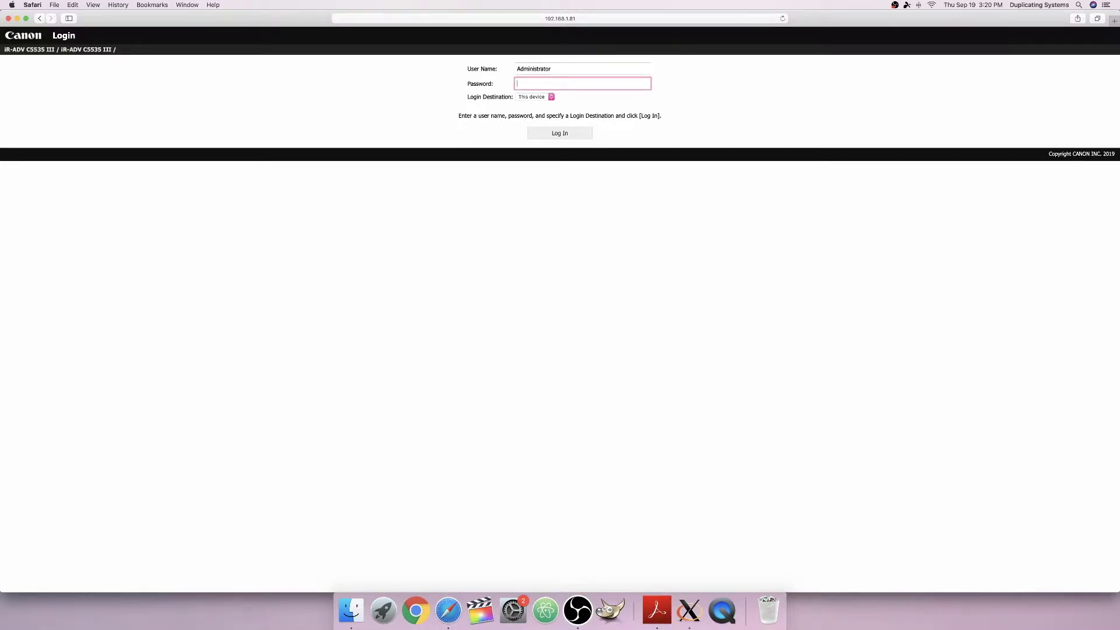
{"action": "type", "text": "•••"}
{"action": "left_click", "coordinate": [570, 131]}
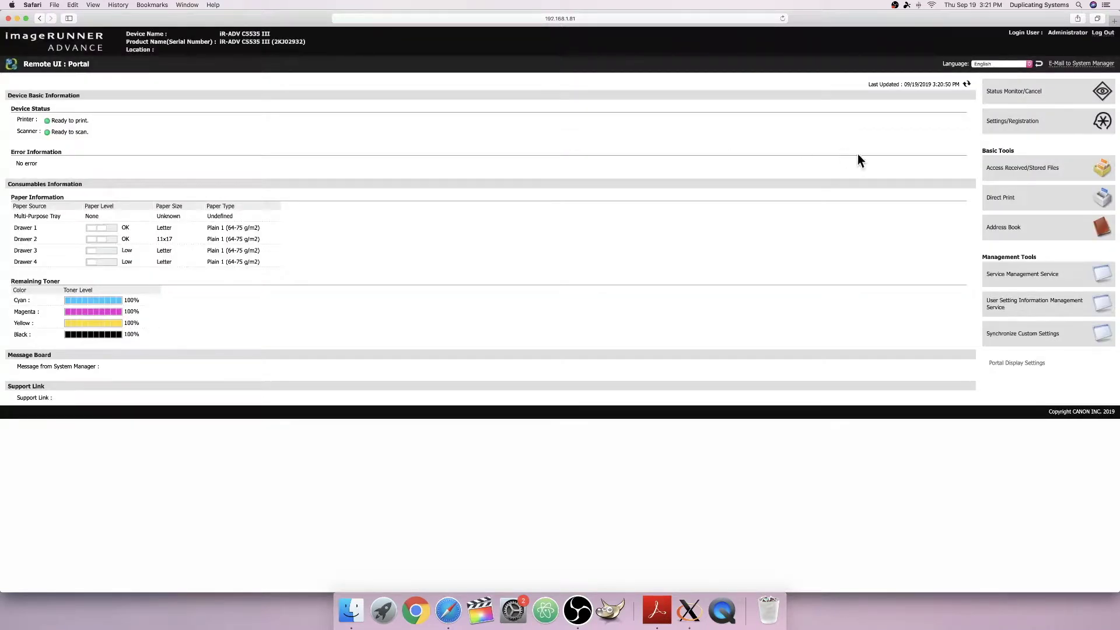
Turn on Use SMB Server in Network Settings > SMB Server Settings and confirm.
{"action": "left_click", "coordinate": [1027, 121]}
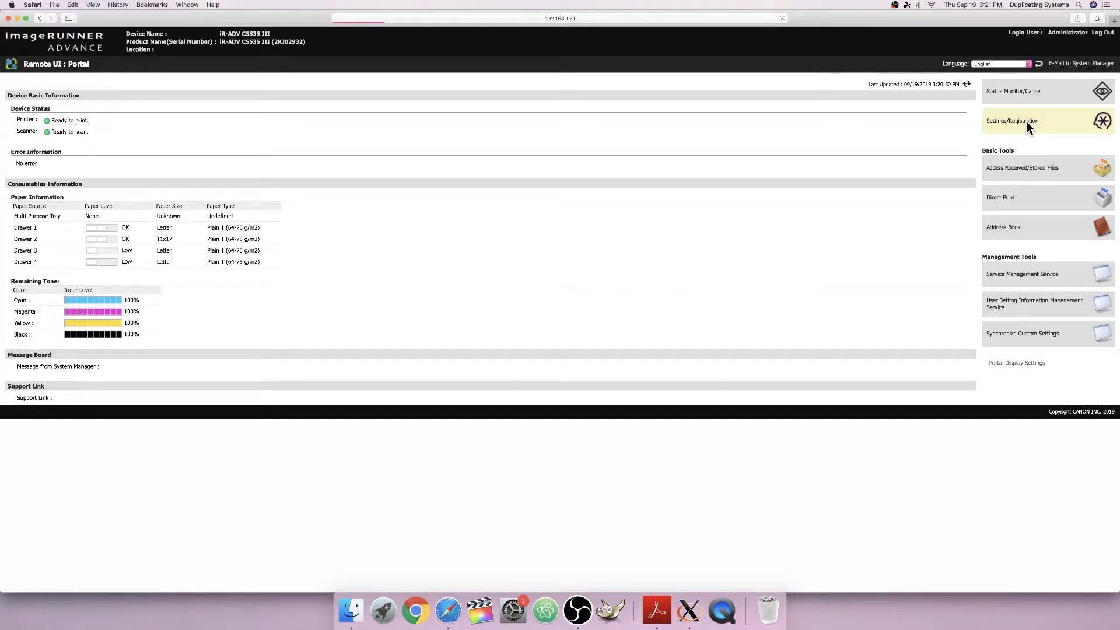
{"action": "left_click", "coordinate": [49, 138]}
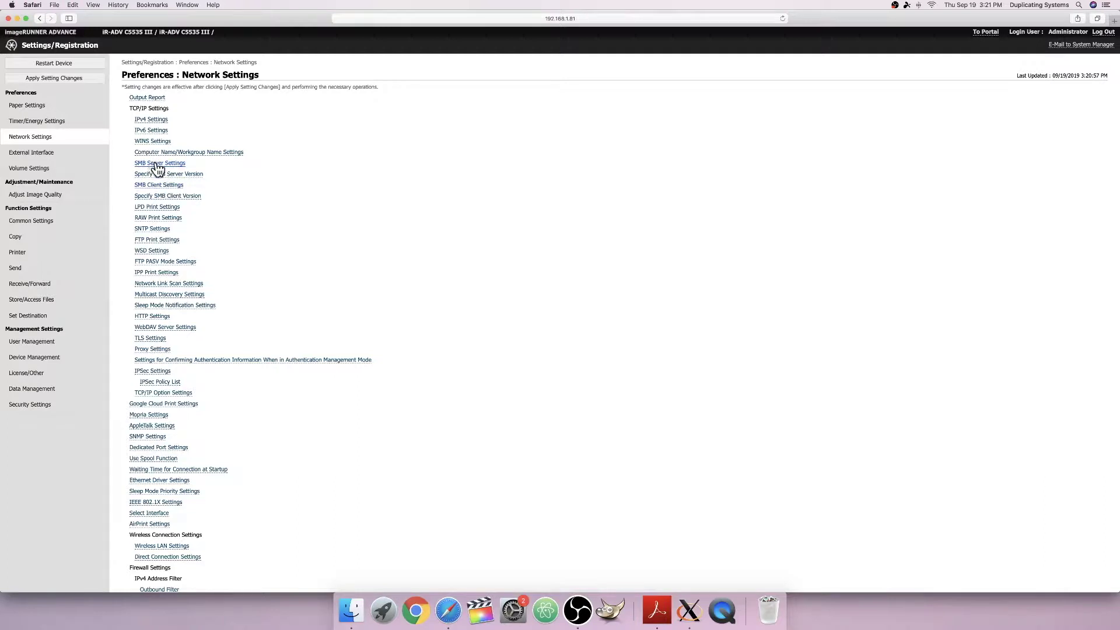
{"action": "left_click", "coordinate": [159, 163]}
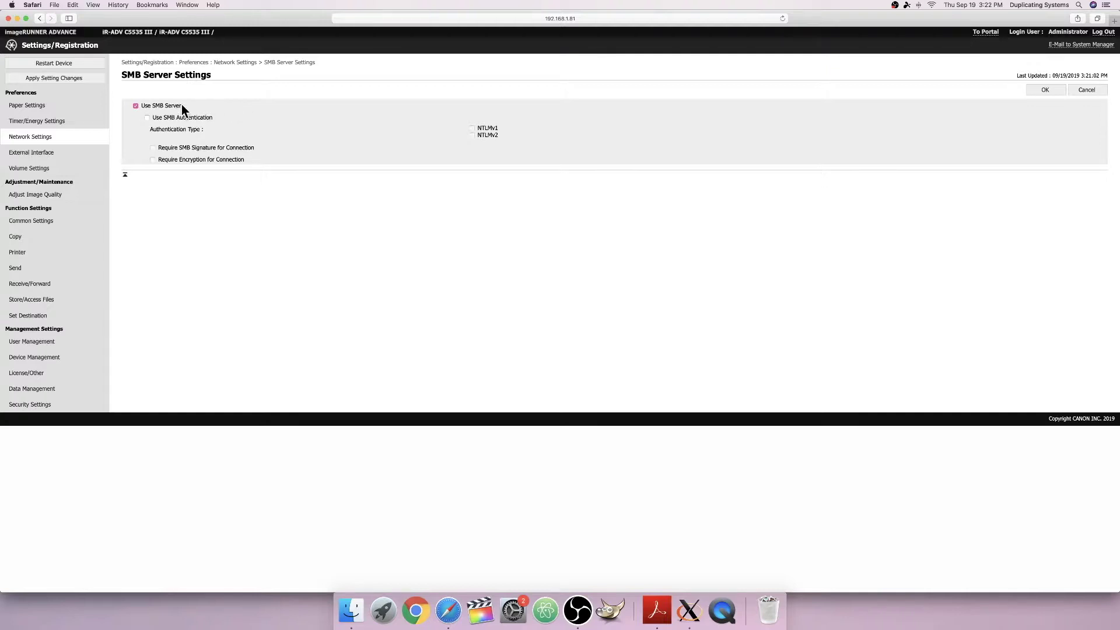
{"action": "left_click", "coordinate": [1052, 91]}
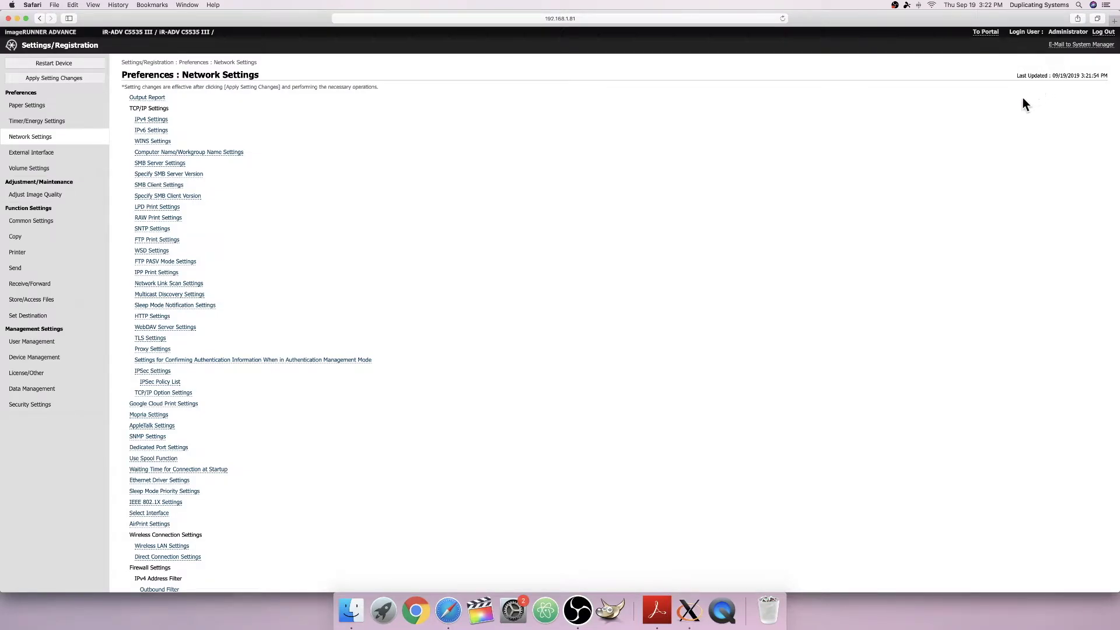
In Advanced Box Set Details, set Open to Public to By SMB and Authentication Type to Basic.
{"action": "left_click", "coordinate": [50, 301]}
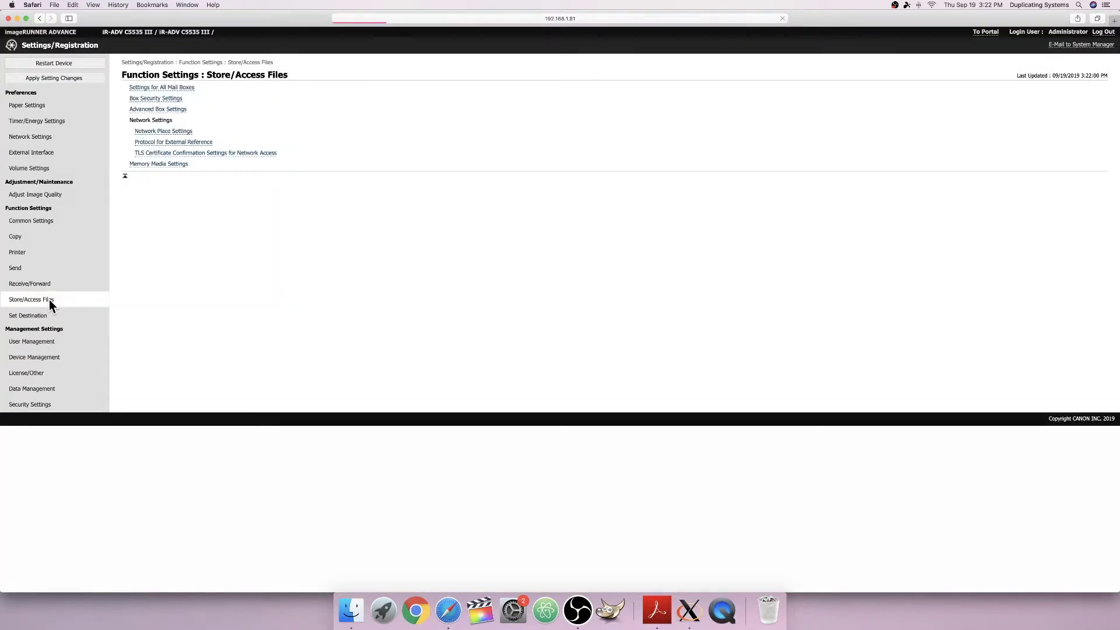
{"action": "left_click", "coordinate": [166, 110]}
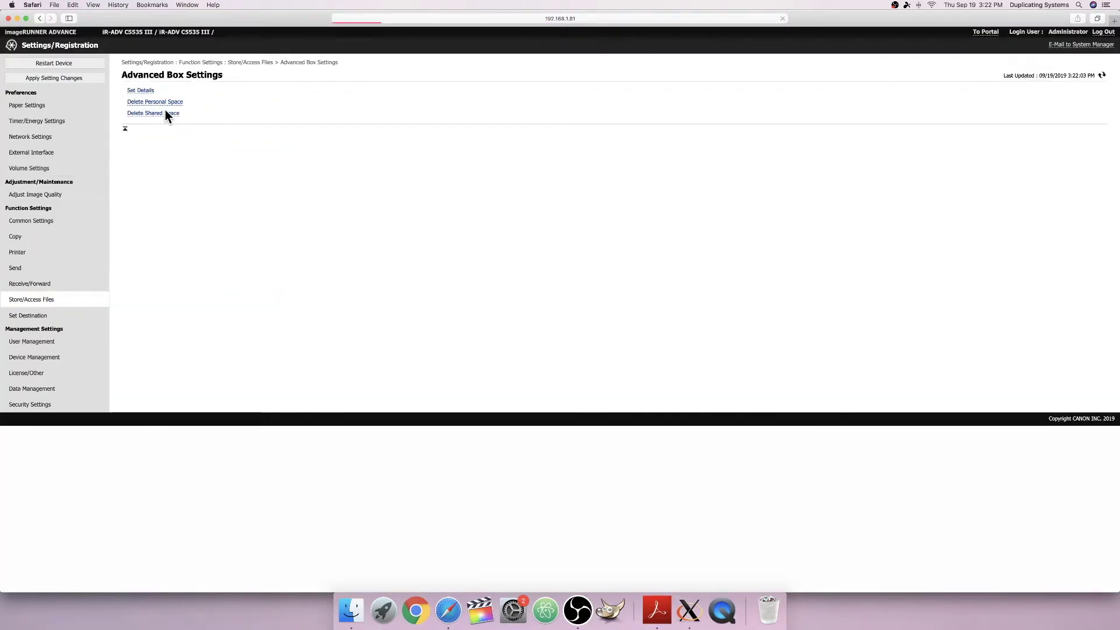
{"action": "left_click", "coordinate": [145, 91]}
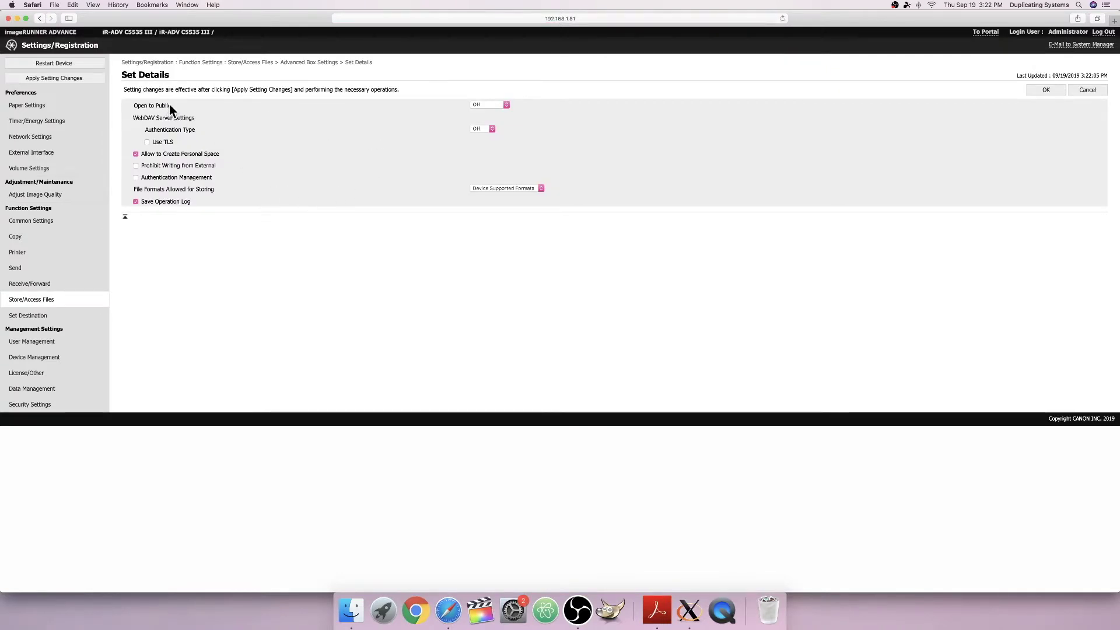
{"action": "left_click", "coordinate": [480, 104]}
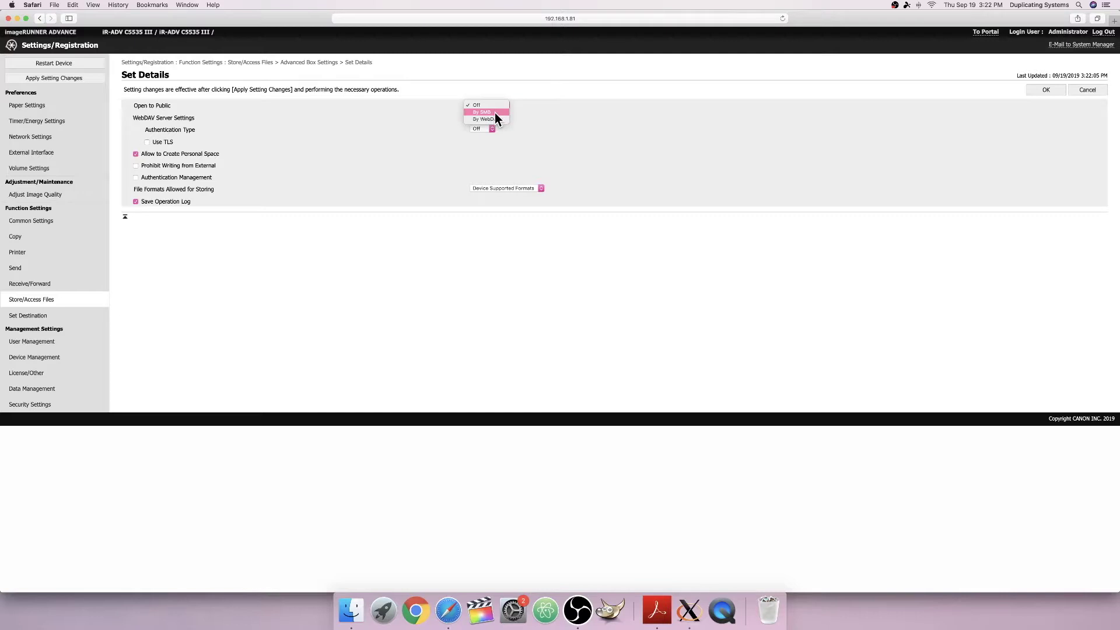
{"action": "left_click", "coordinate": [495, 112]}
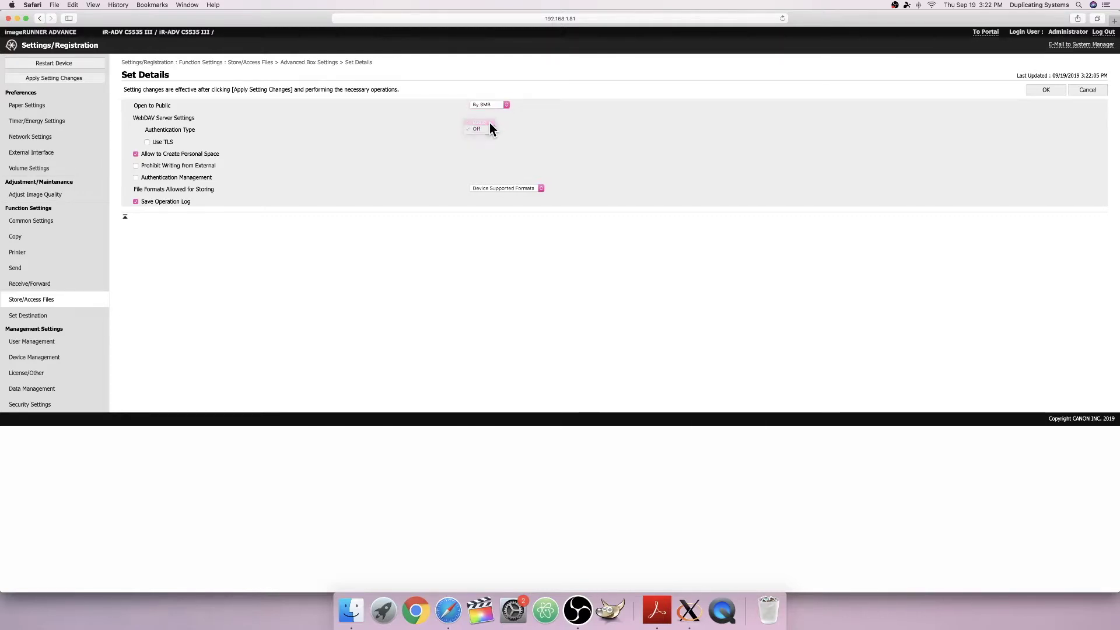
{"action": "left_click", "coordinate": [489, 123]}
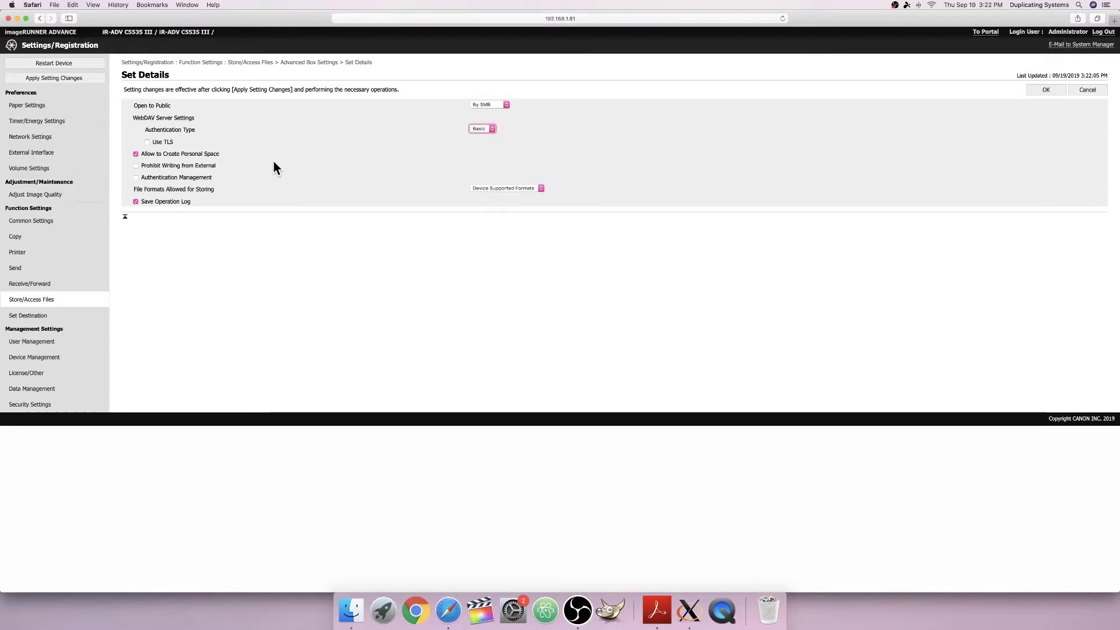
{"action": "left_click", "coordinate": [160, 154]}
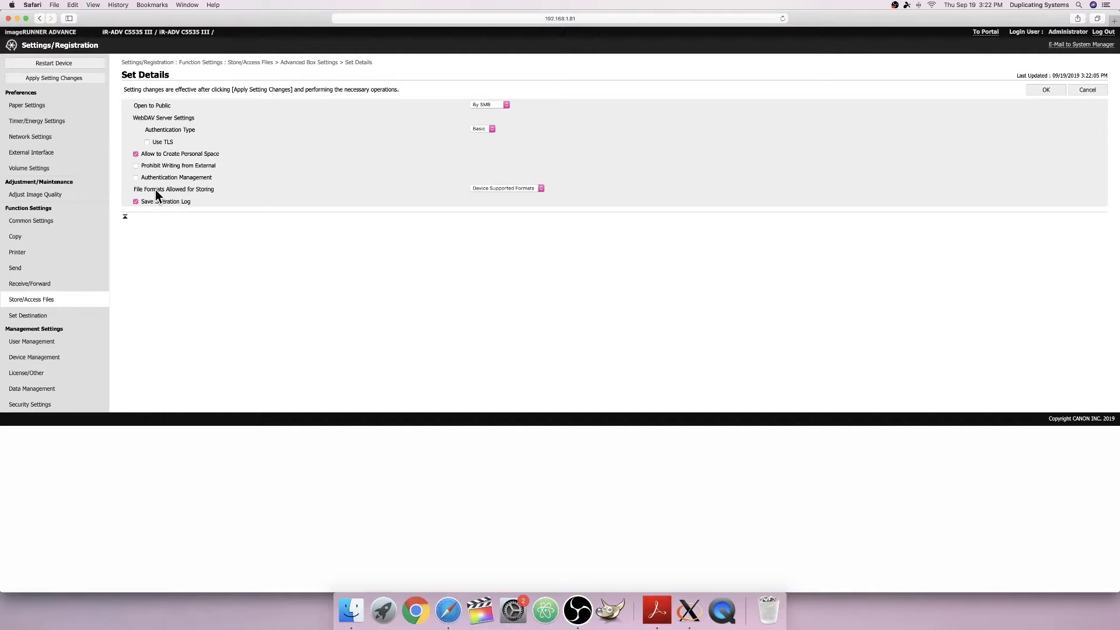
Choose All for File Formats Allowed for Storing, after briefly reverting it once.
{"action": "left_click", "coordinate": [501, 189]}
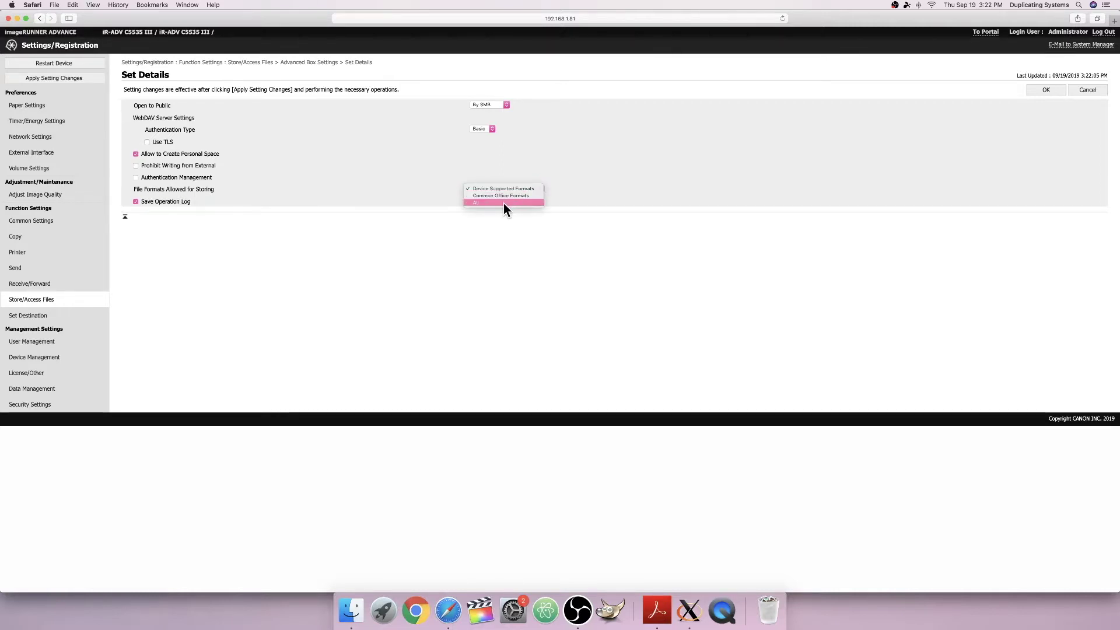
{"action": "left_click", "coordinate": [503, 203]}
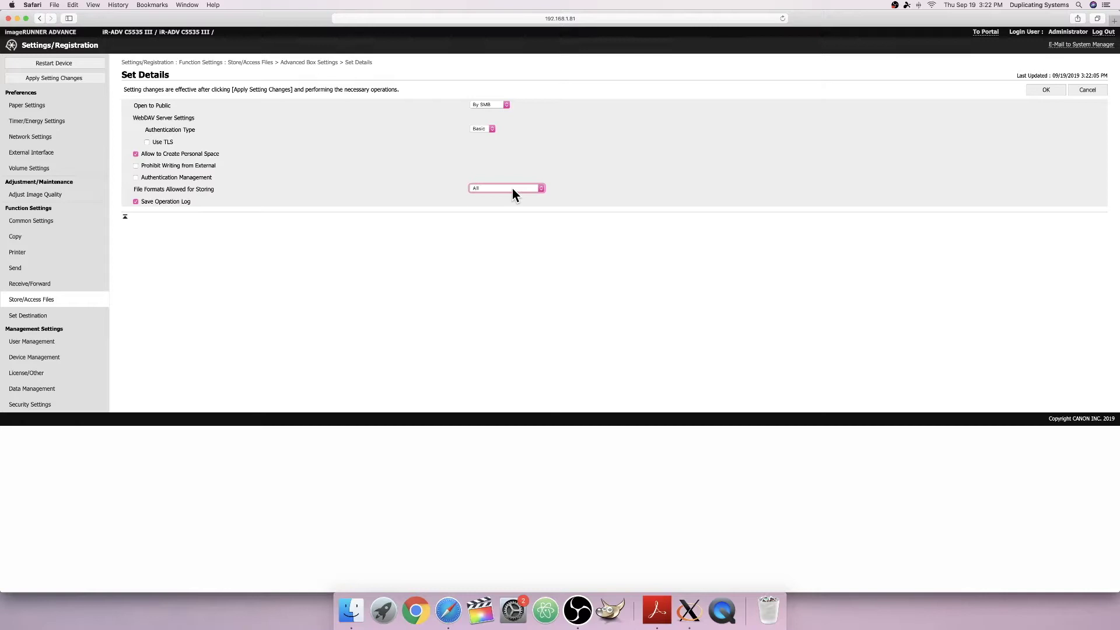
{"action": "left_click", "coordinate": [512, 188]}
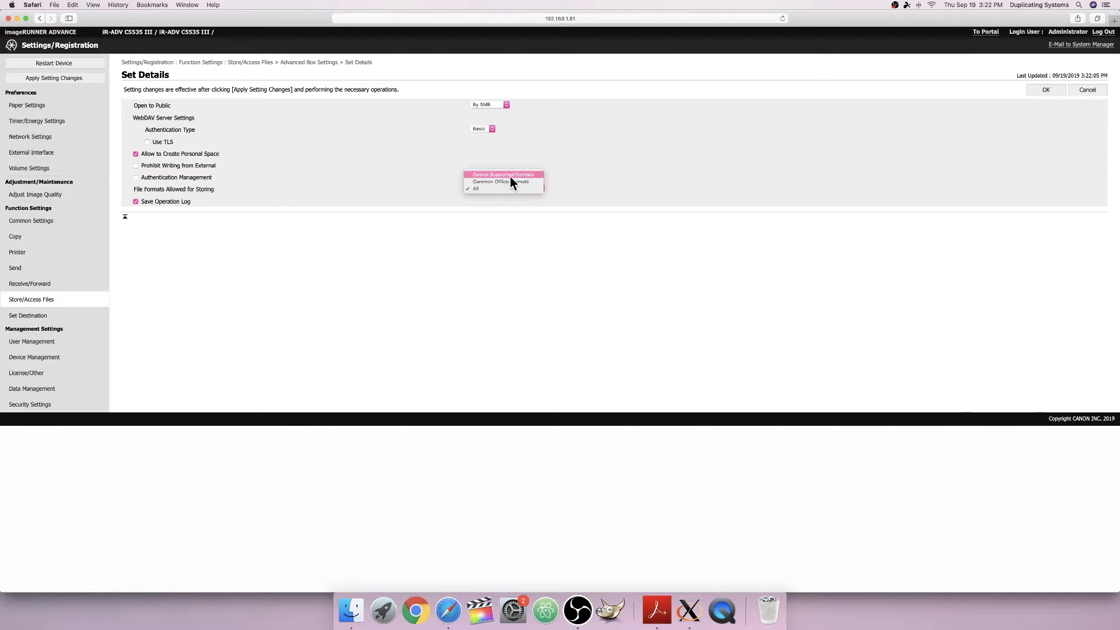
{"action": "left_click", "coordinate": [510, 176]}
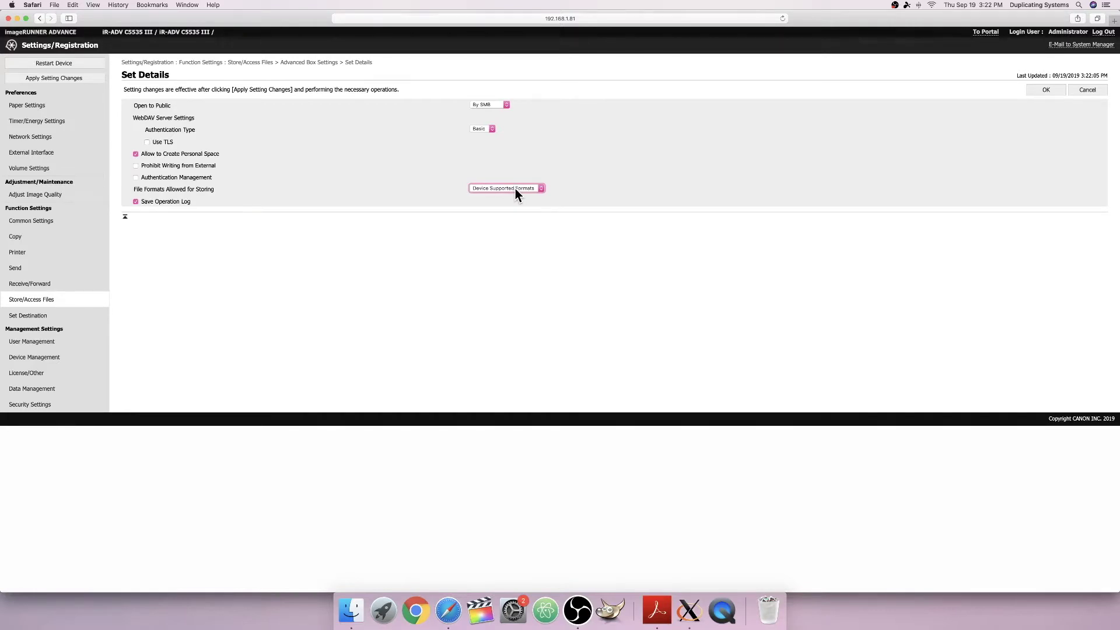
{"action": "left_click", "coordinate": [515, 188]}
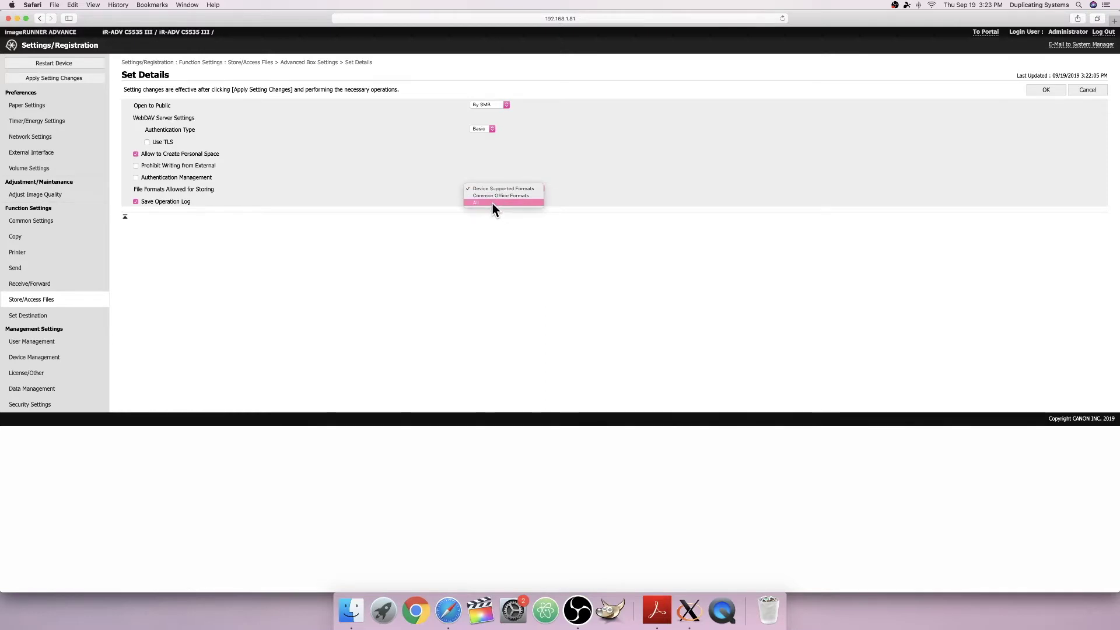
{"action": "left_click", "coordinate": [493, 203]}
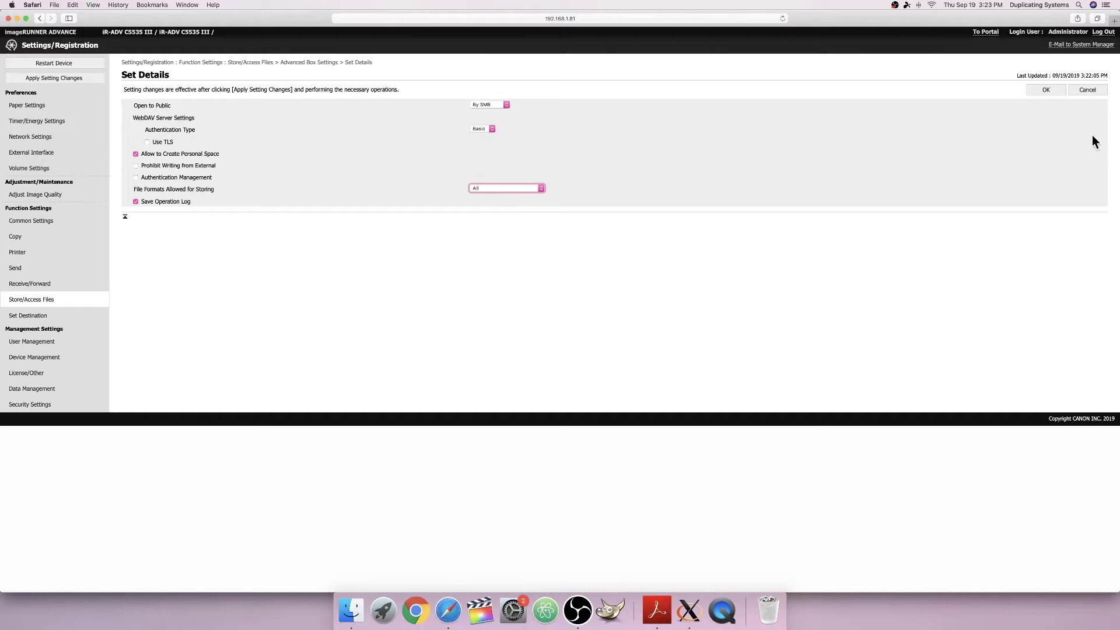
Save the Advanced Box details, dismiss the SMB notice, and apply the setting changes.
{"action": "left_click", "coordinate": [1032, 91]}
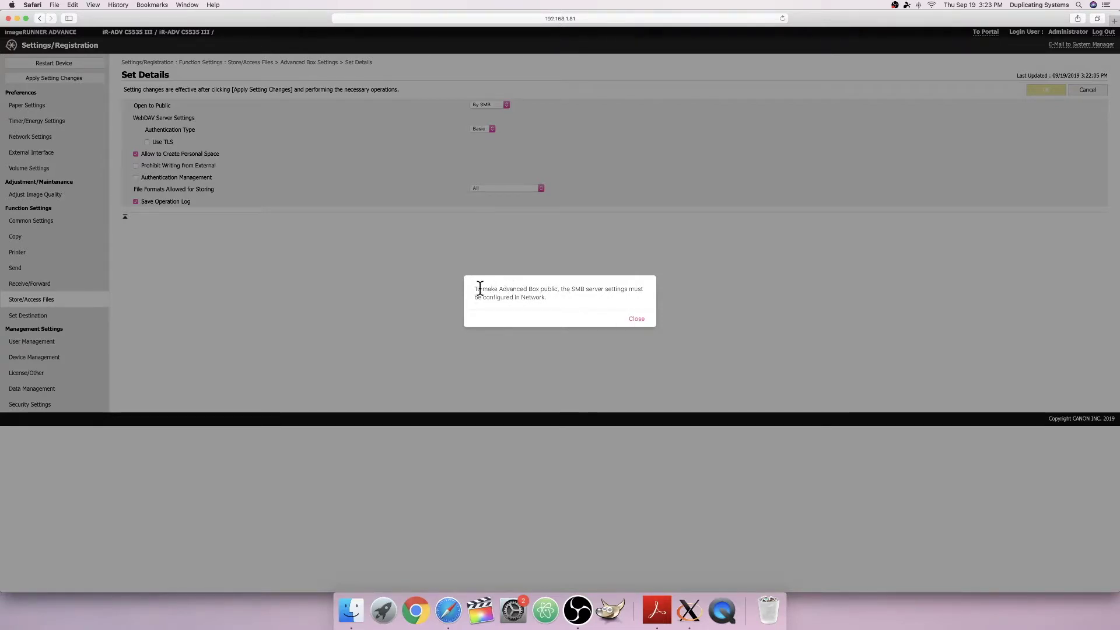
{"action": "left_click", "coordinate": [639, 319]}
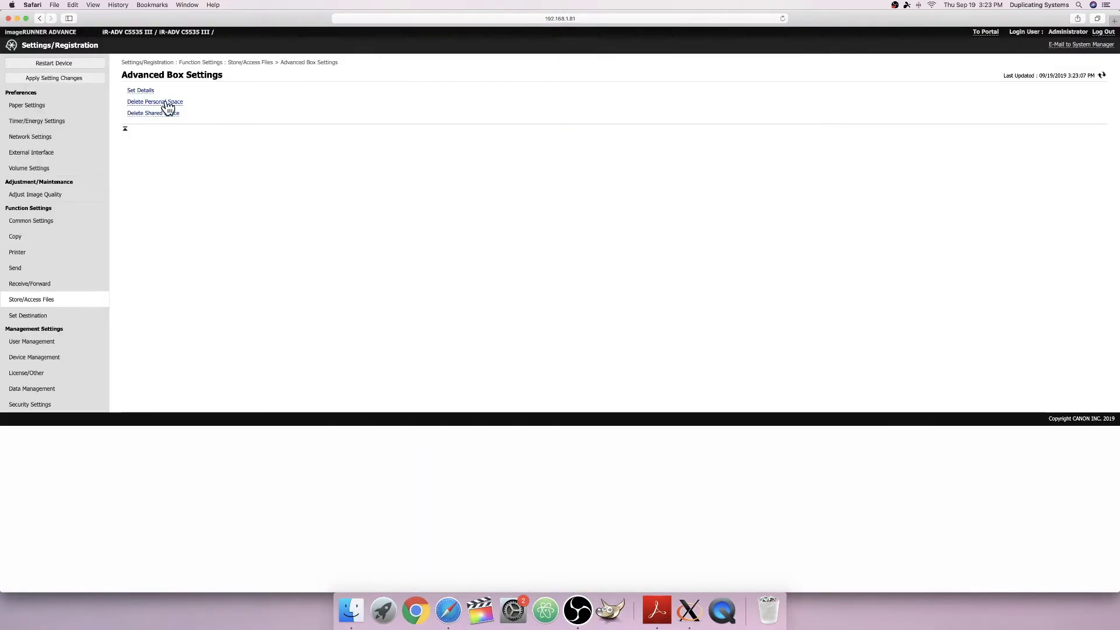
{"action": "left_click", "coordinate": [75, 80]}
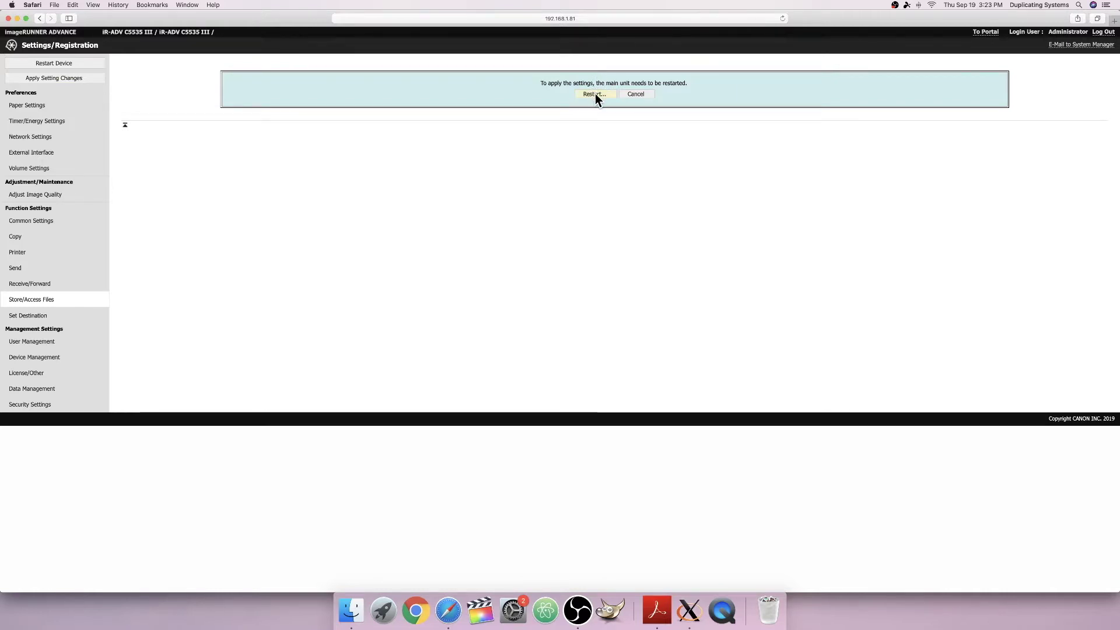
Restart the copier's main unit from the Restart Main Unit page and confirm.
{"action": "left_click", "coordinate": [595, 94]}
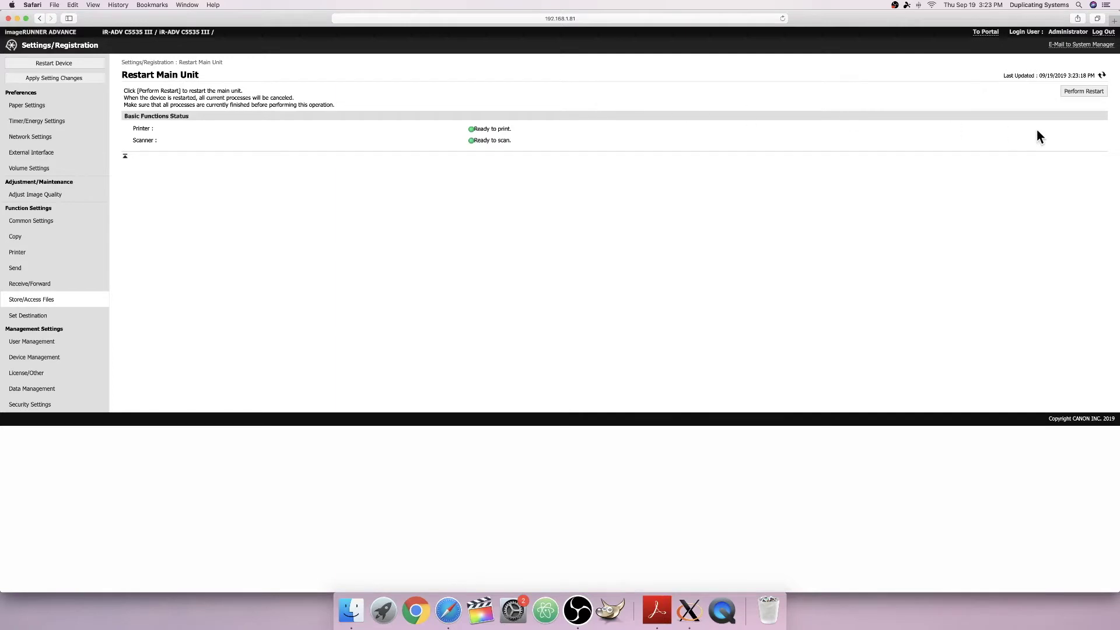
{"action": "left_click", "coordinate": [1084, 92]}
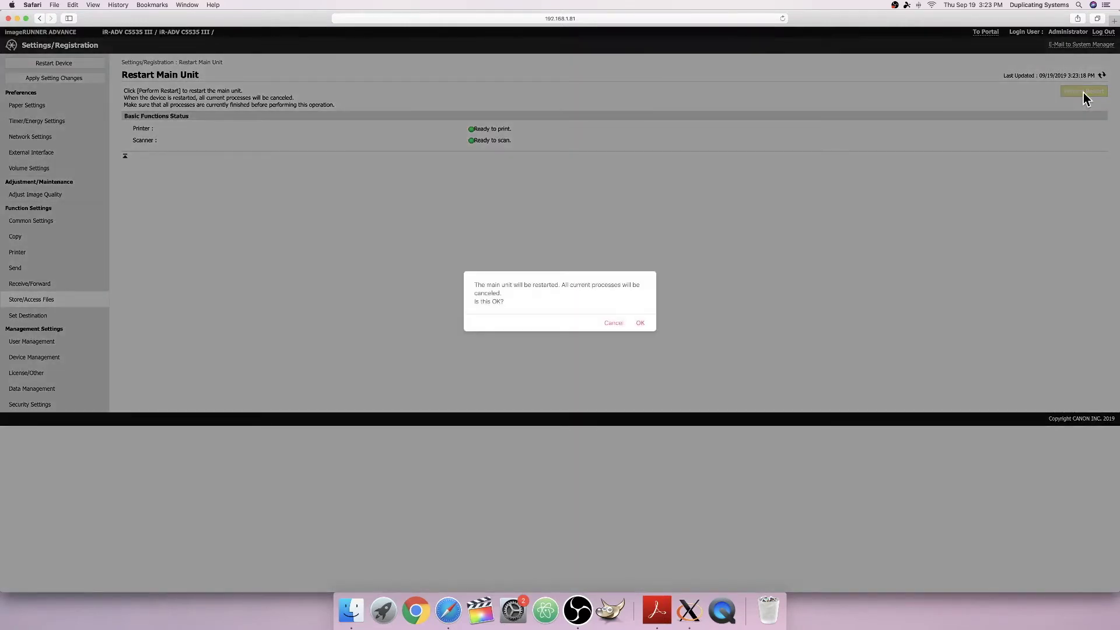
{"action": "left_click", "coordinate": [640, 322]}
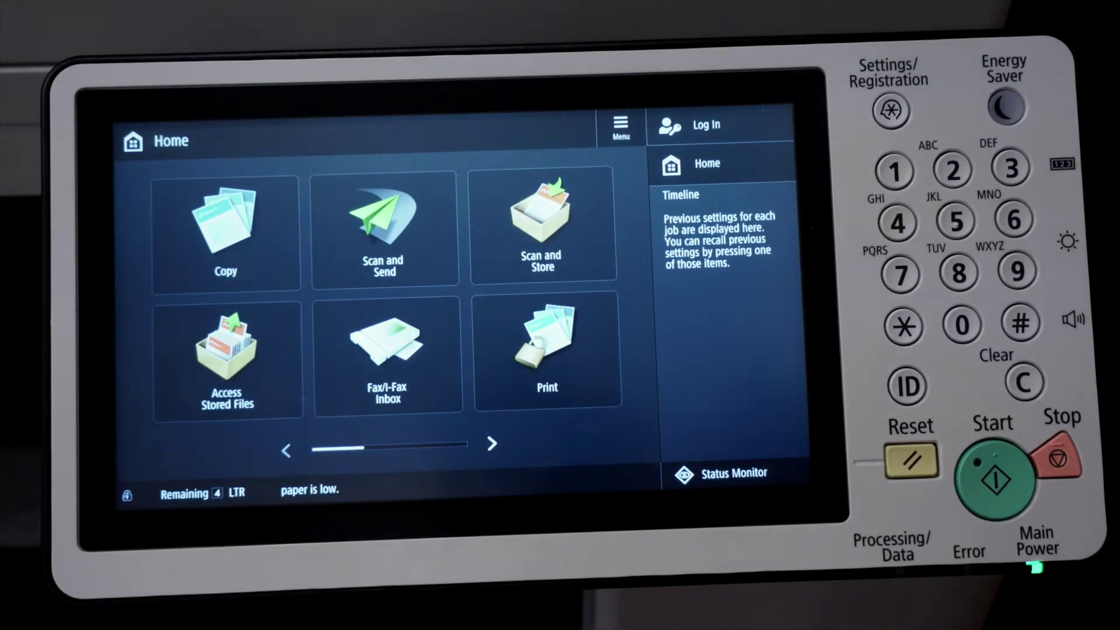
Log in as administrator on the copier panel and show the Advanced Box share path \\CanonAF3804\share.
{"action": "left_click", "coordinate": [732, 124]}
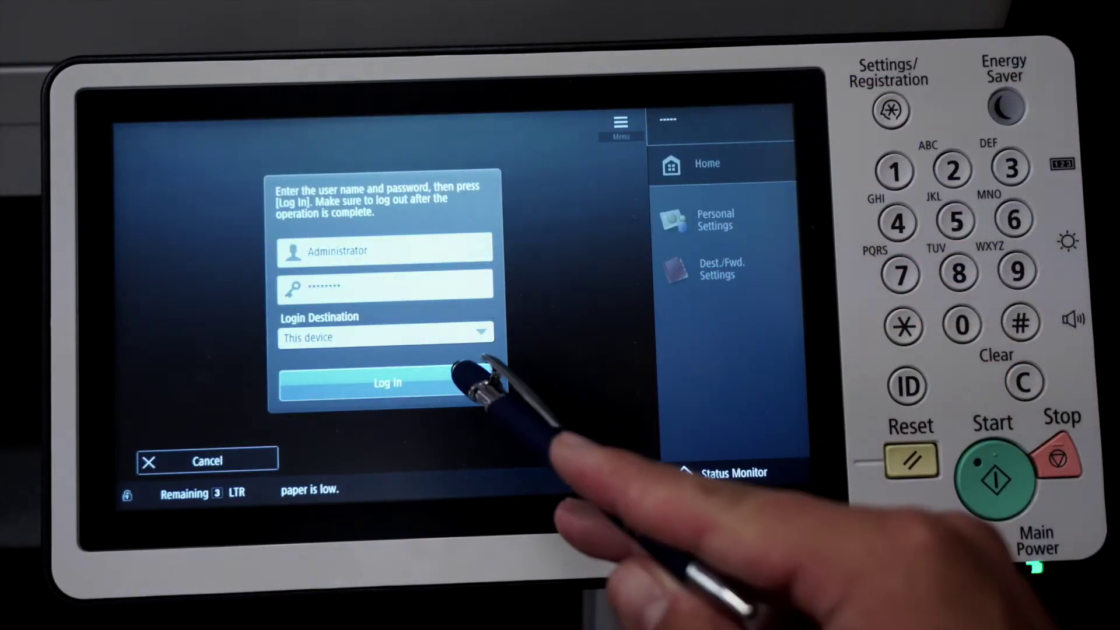
{"action": "left_click", "coordinate": [473, 383]}
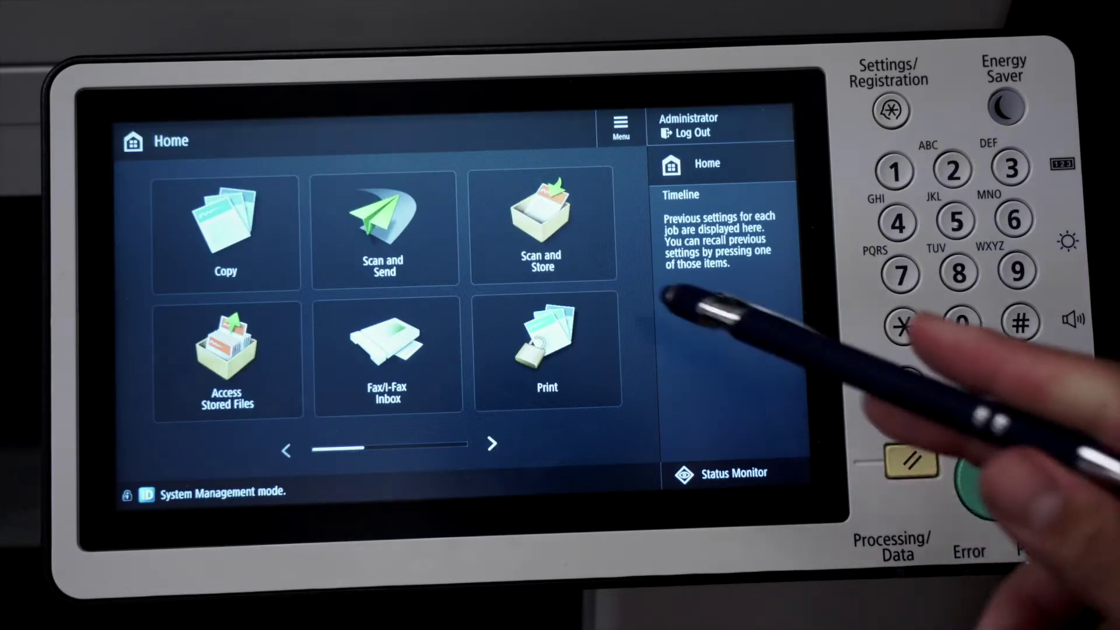
{"action": "left_click", "coordinate": [544, 225]}
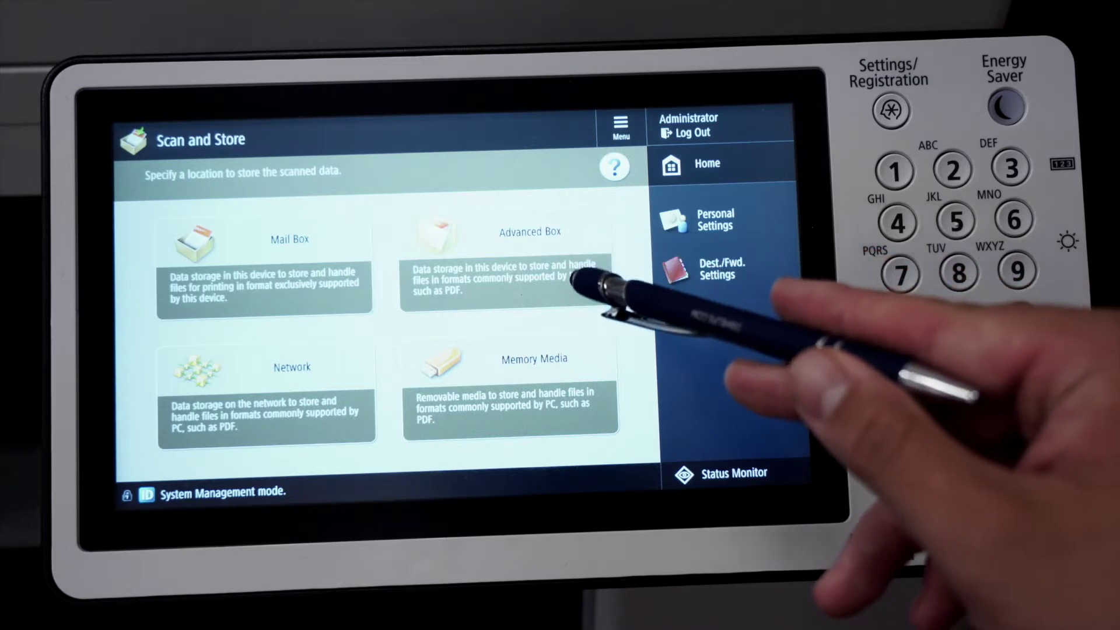
{"action": "left_click", "coordinate": [589, 274]}
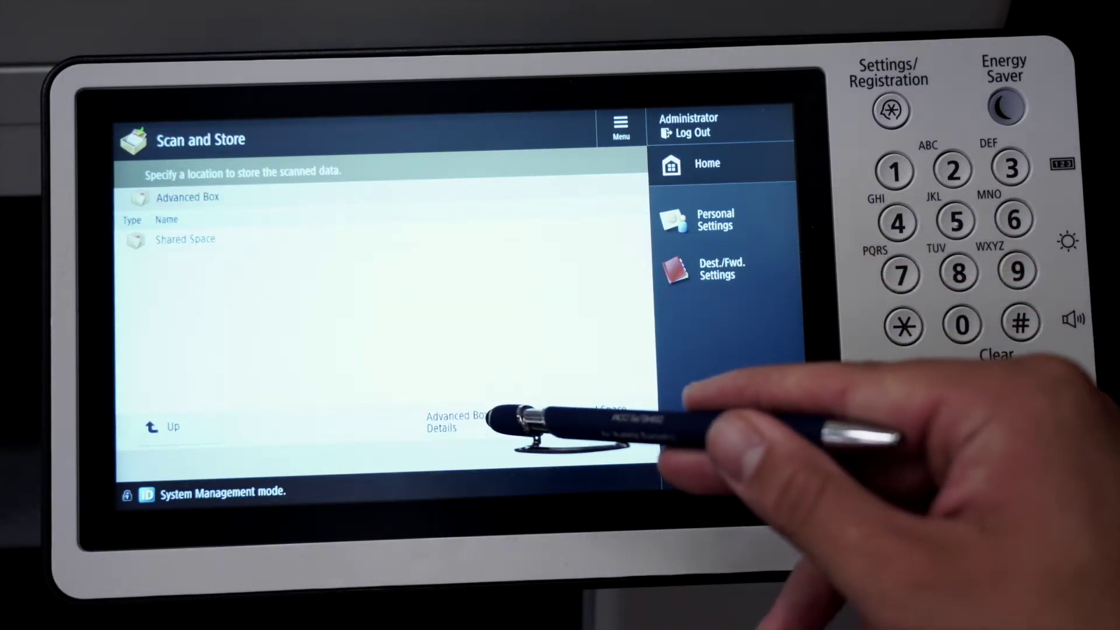
{"action": "left_click", "coordinate": [489, 417]}
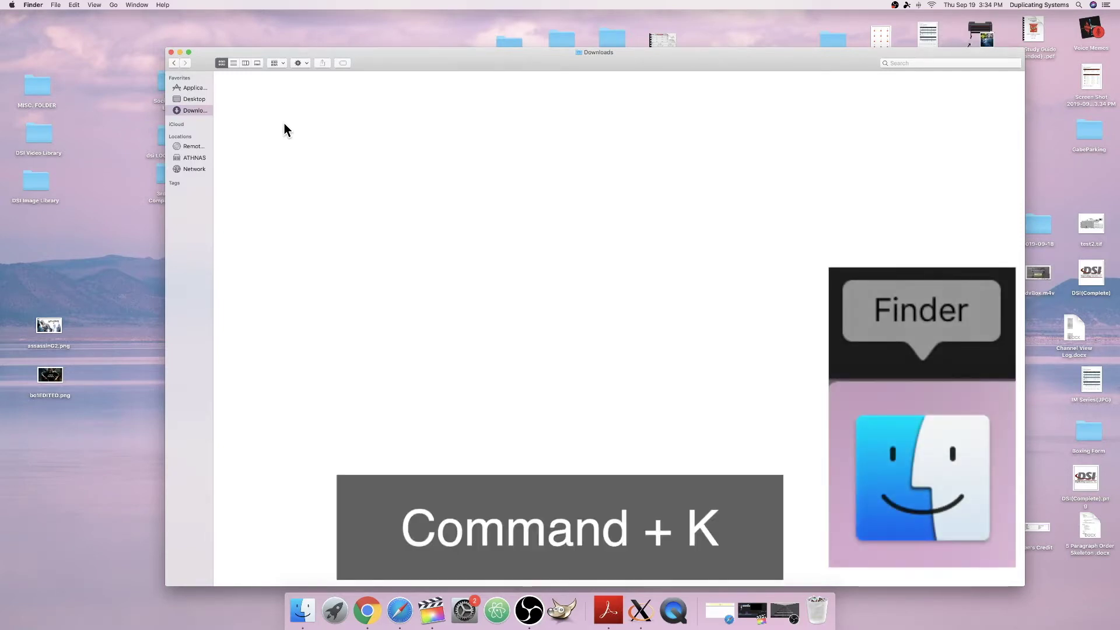
Bring up Connect to Server and replace the old server name so it reads smb://CanonAF3804.
{"action": "key", "text": "super+k"}
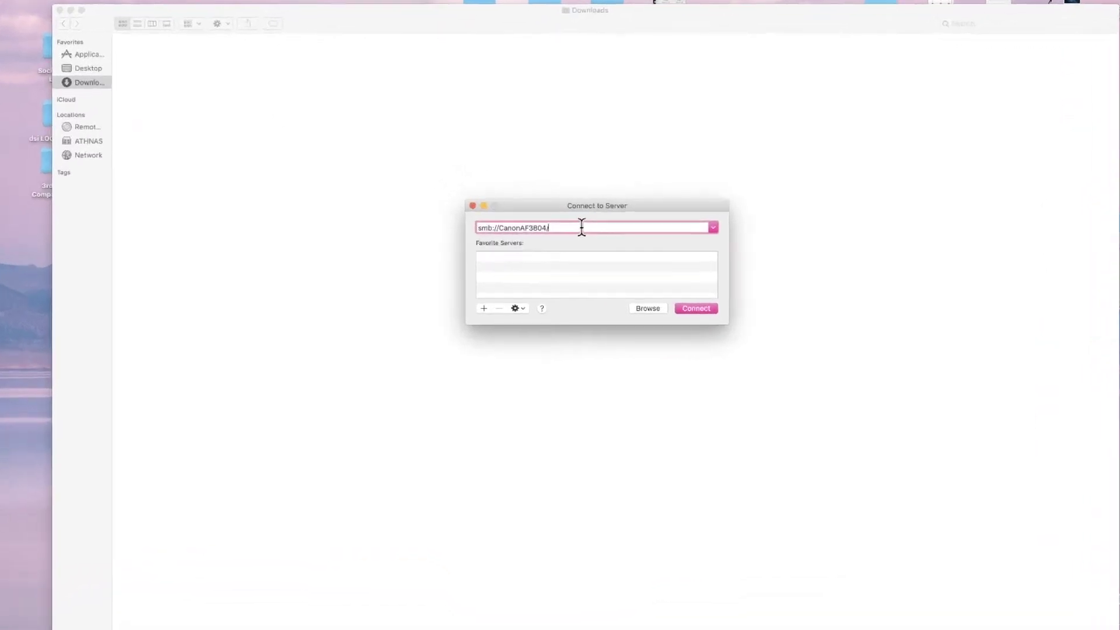
{"action": "left_click_drag", "start_coordinate": [591, 227], "coordinate": [524, 228]}
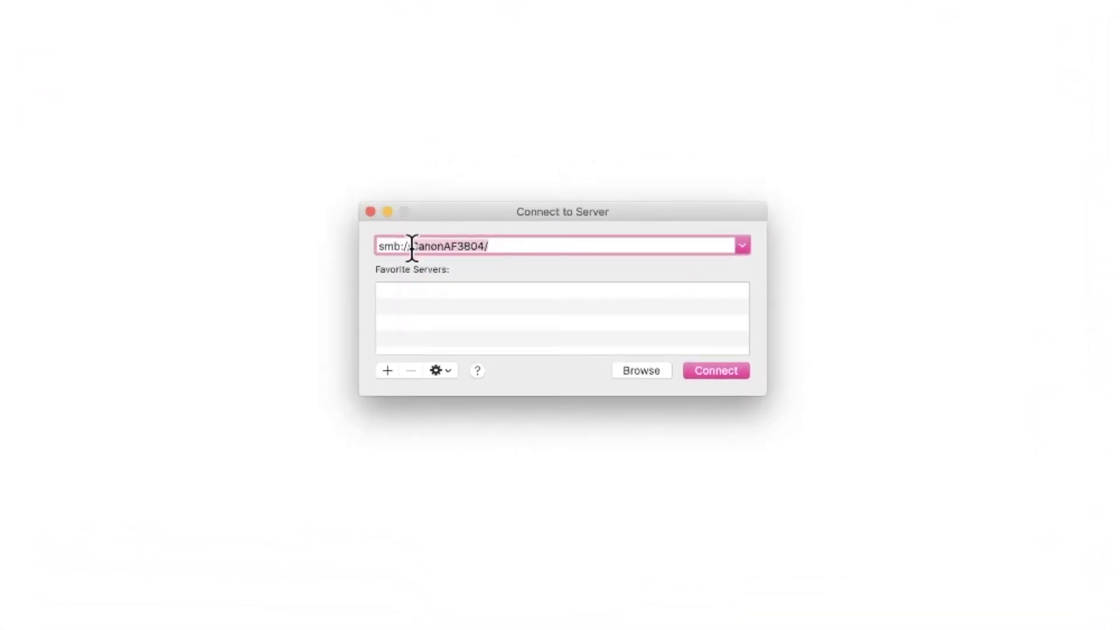
{"action": "key", "text": "BackSpace"}
{"action": "key", "text": "Down"}
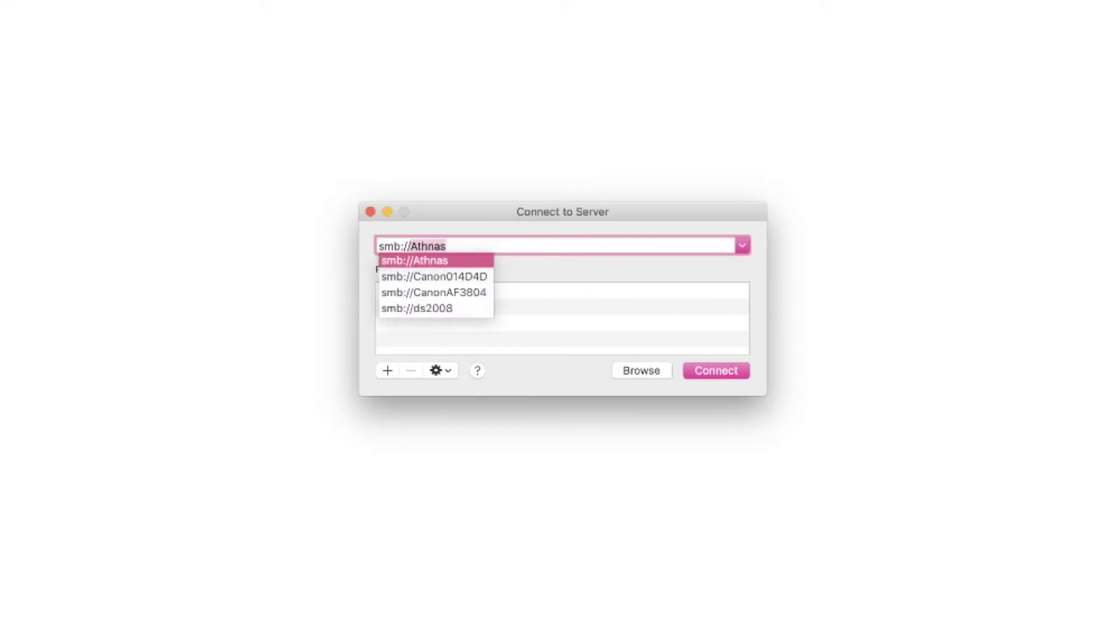
{"action": "type", "text": "C"}
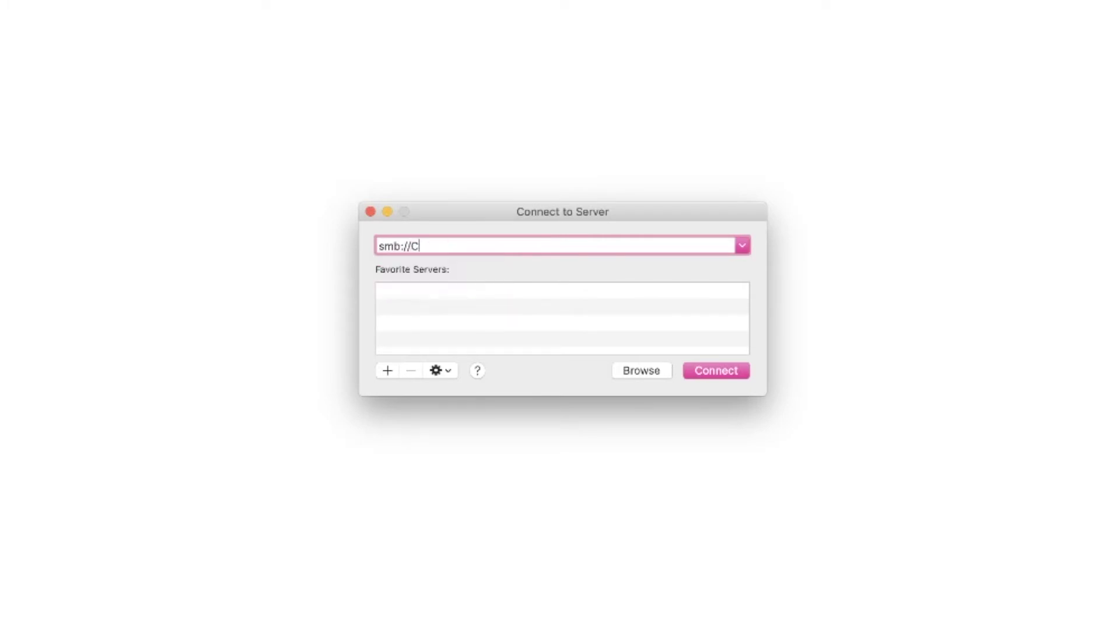
{"action": "type", "text": "anon"}
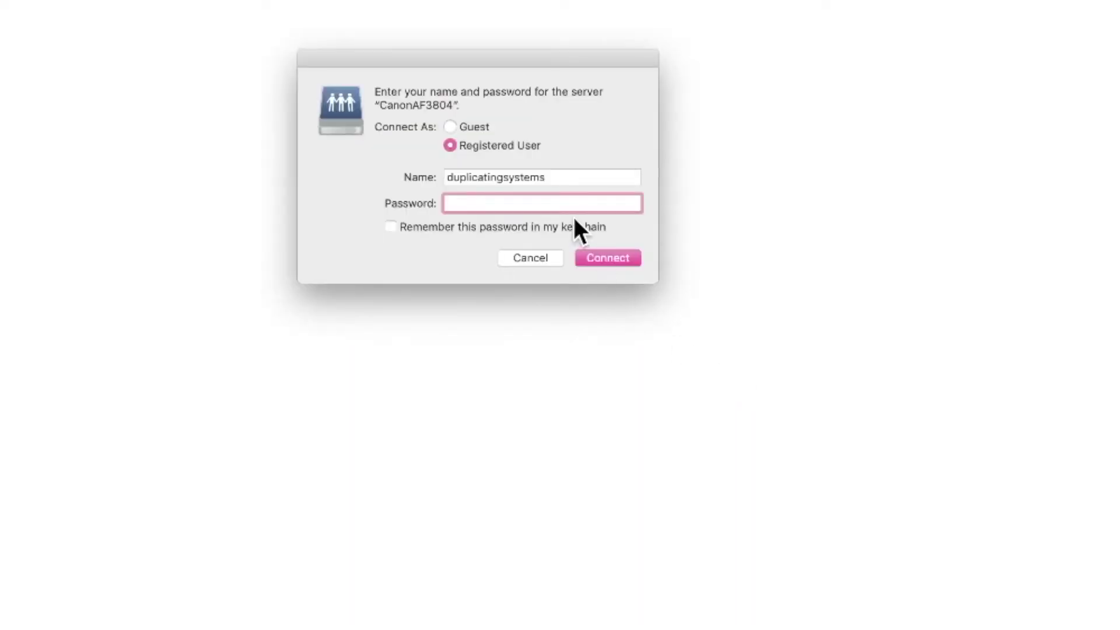
Connect to the copier's server as Guest and mount its share volume.
{"action": "left_click", "coordinate": [475, 127]}
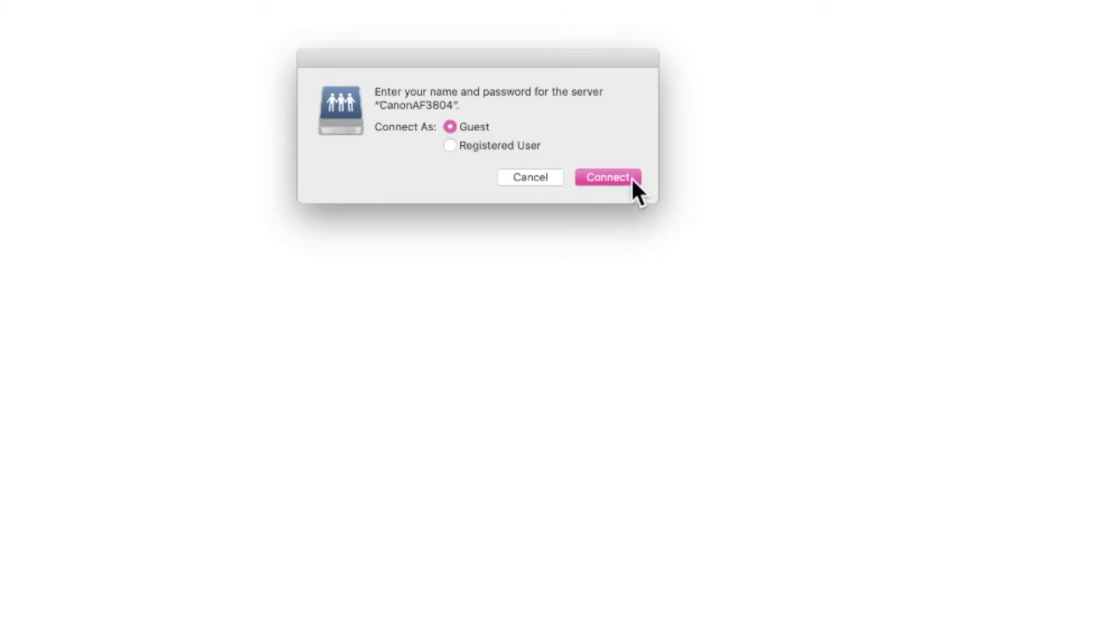
{"action": "left_click", "coordinate": [610, 177]}
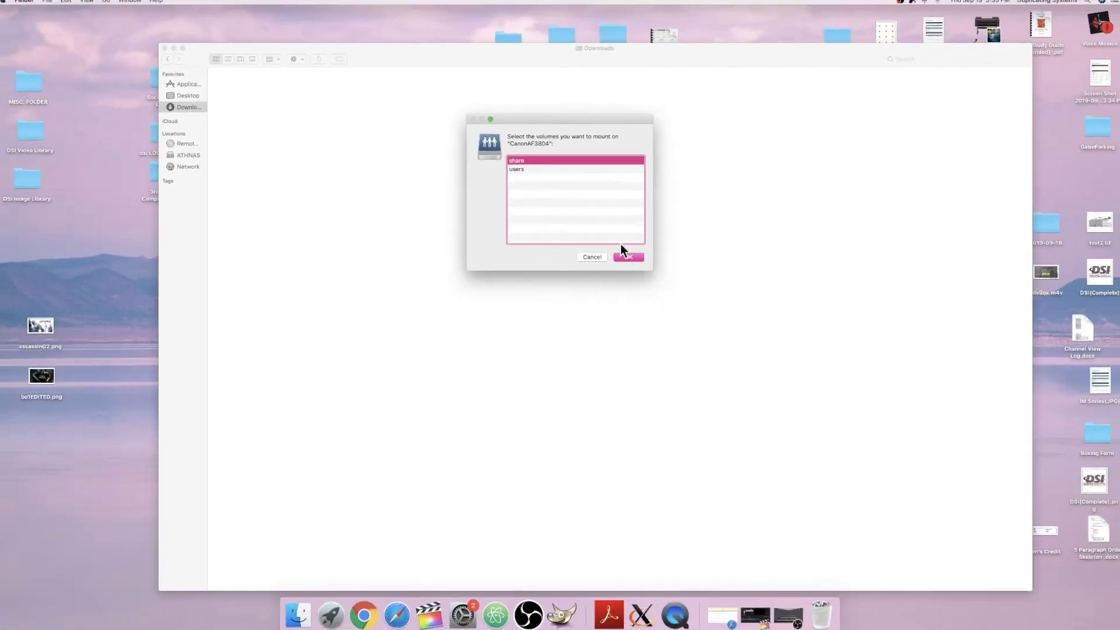
{"action": "left_click", "coordinate": [614, 286]}
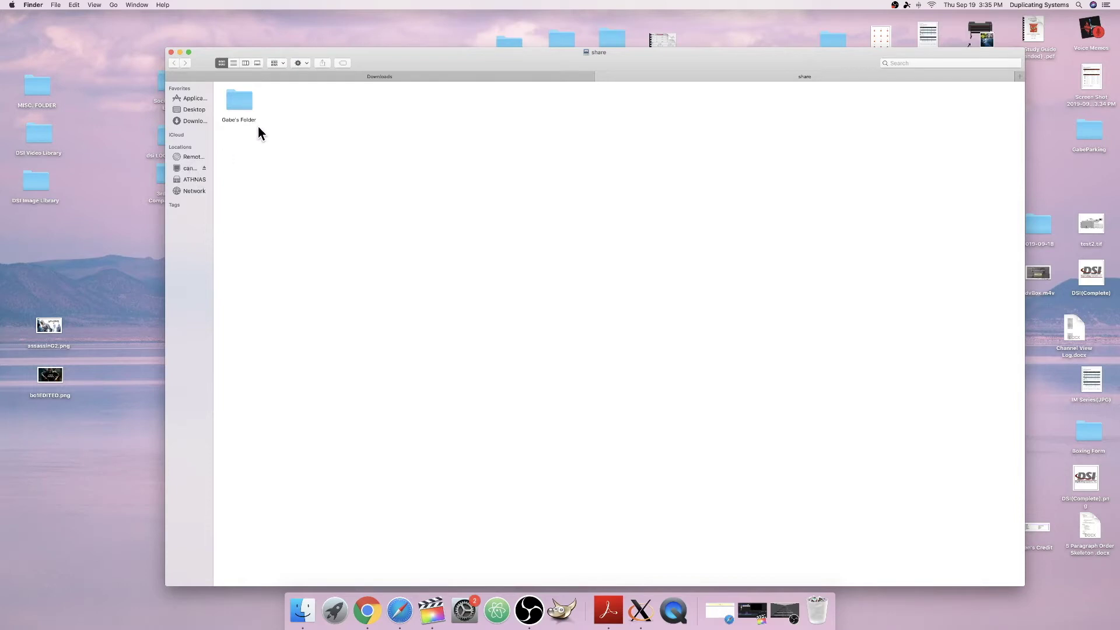
Copy DSI Video Library March 2019.pdf from the desktop into the share's personal folder.
{"action": "double_click", "coordinate": [242, 100]}
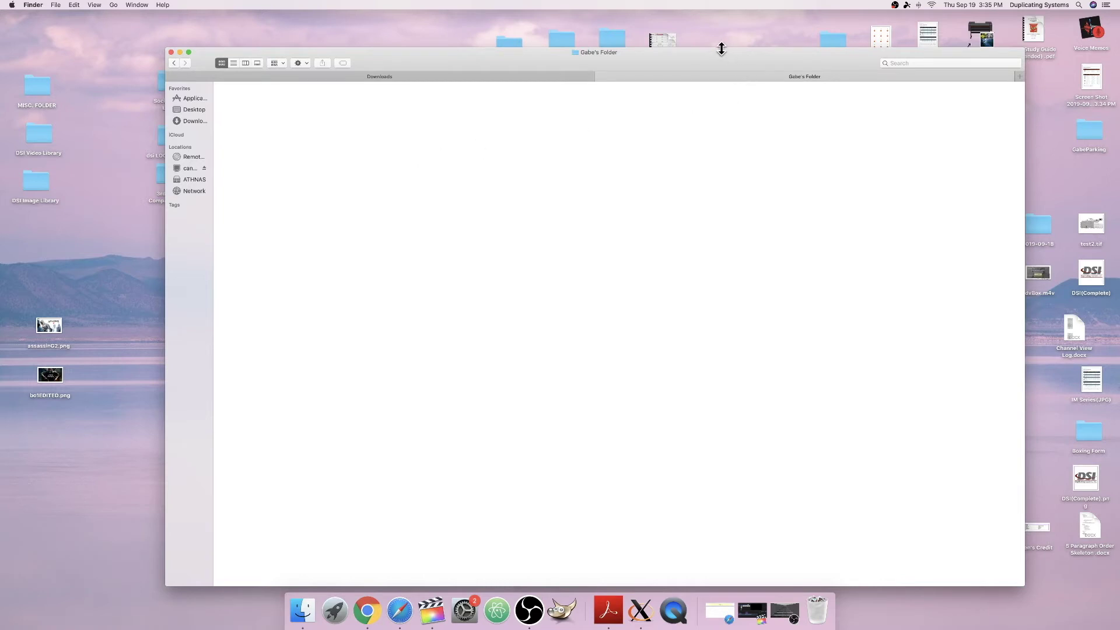
{"action": "left_click_drag", "start_coordinate": [722, 49], "coordinate": [719, 83]}
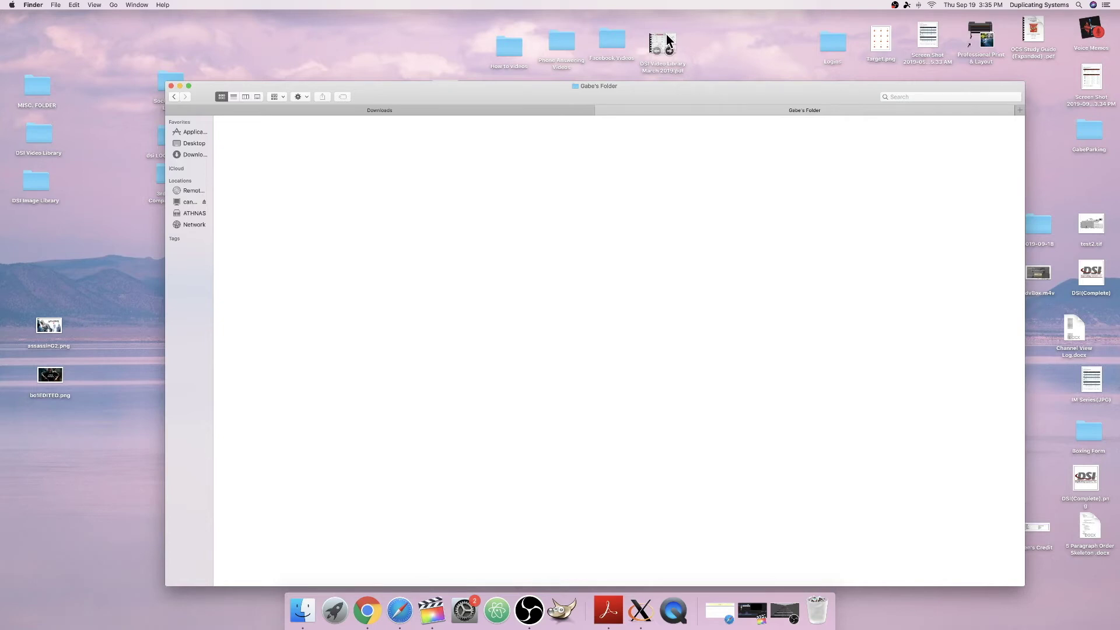
{"action": "left_click_drag", "start_coordinate": [667, 37], "coordinate": [274, 140]}
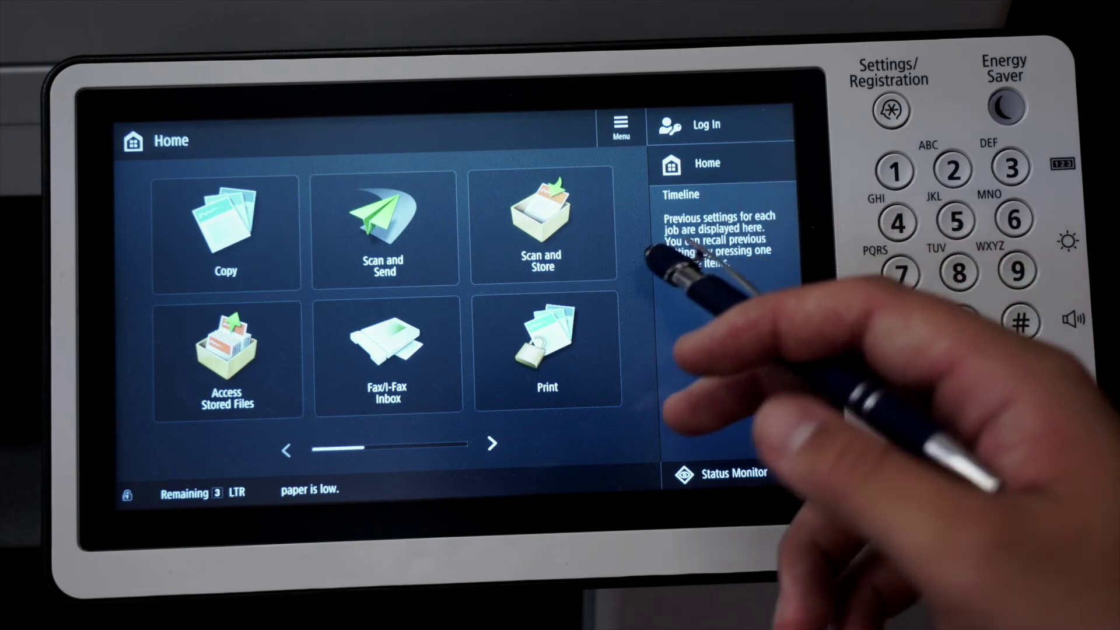
Scan the flyer into Advanced Box > Shared Space > personal folder, then open 20190919154329.pdf.
{"action": "left_click", "coordinate": [561, 224]}
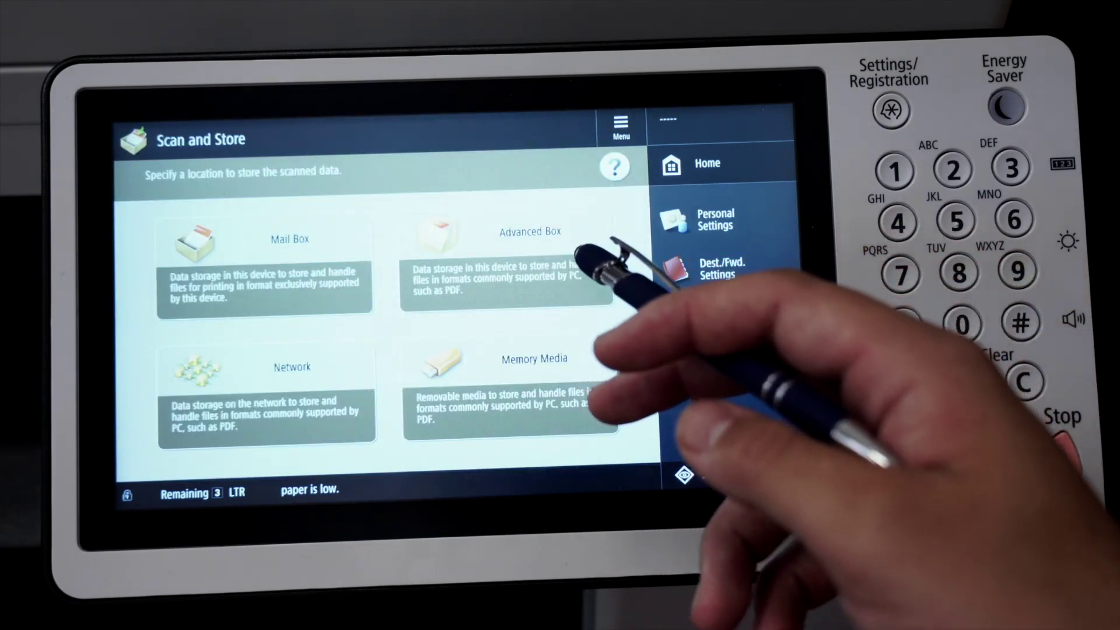
{"action": "left_click", "coordinate": [569, 280]}
{"action": "left_click", "coordinate": [536, 238]}
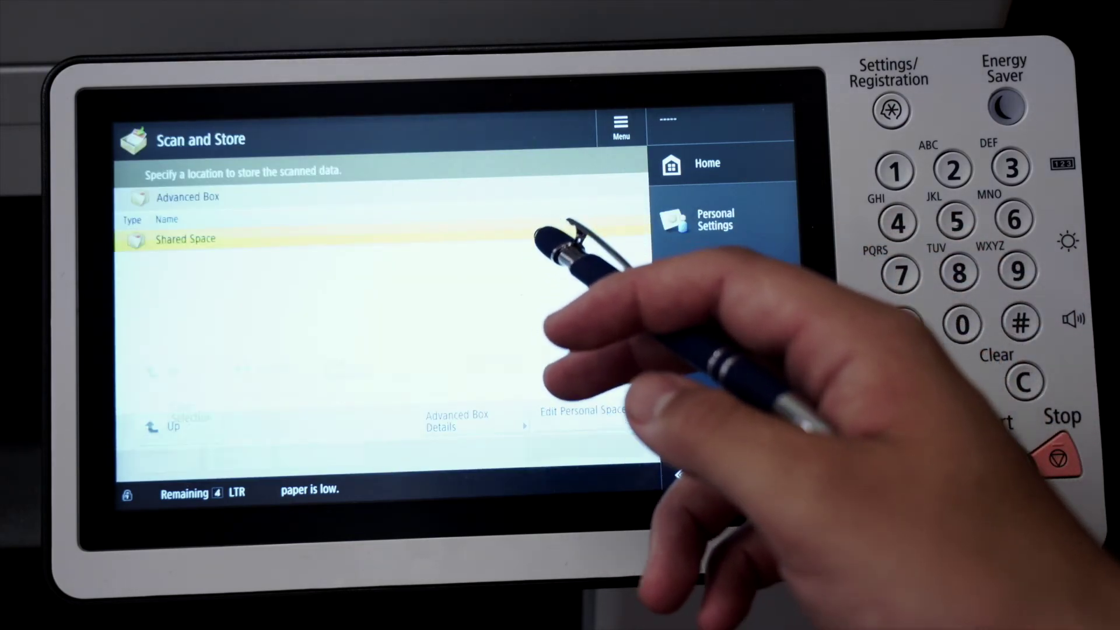
{"action": "left_click", "coordinate": [562, 238]}
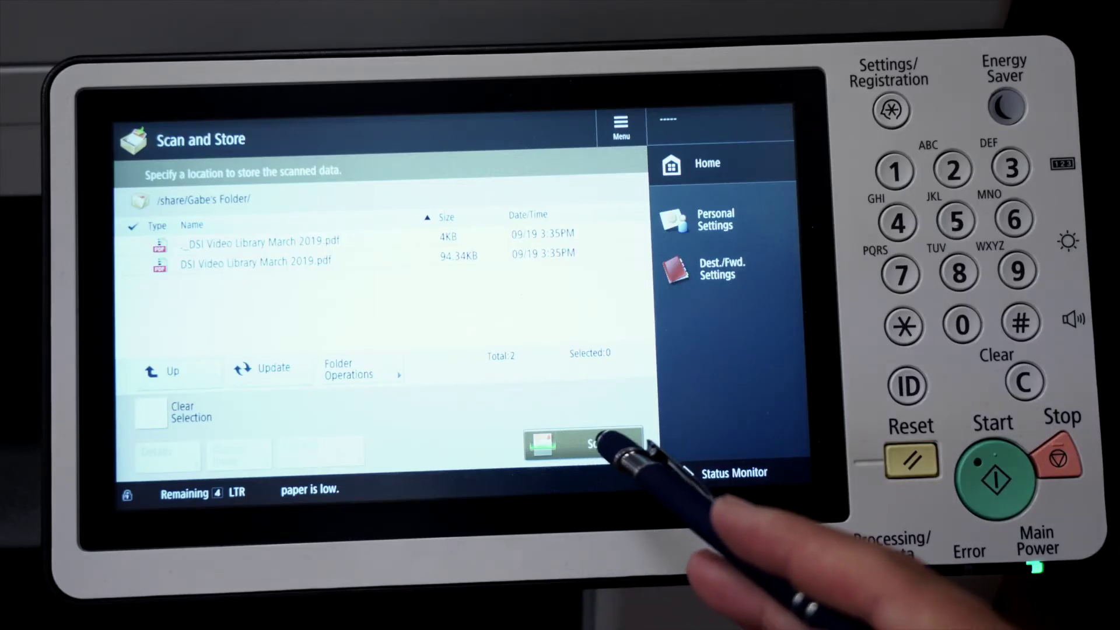
{"action": "left_click", "coordinate": [583, 439]}
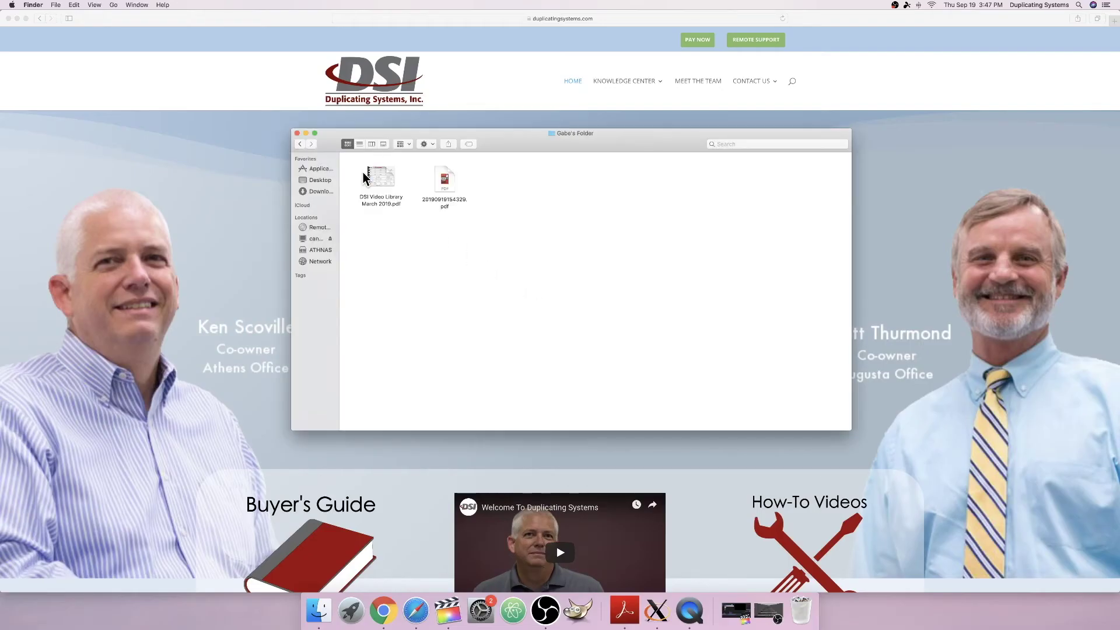
{"action": "double_click", "coordinate": [446, 202]}
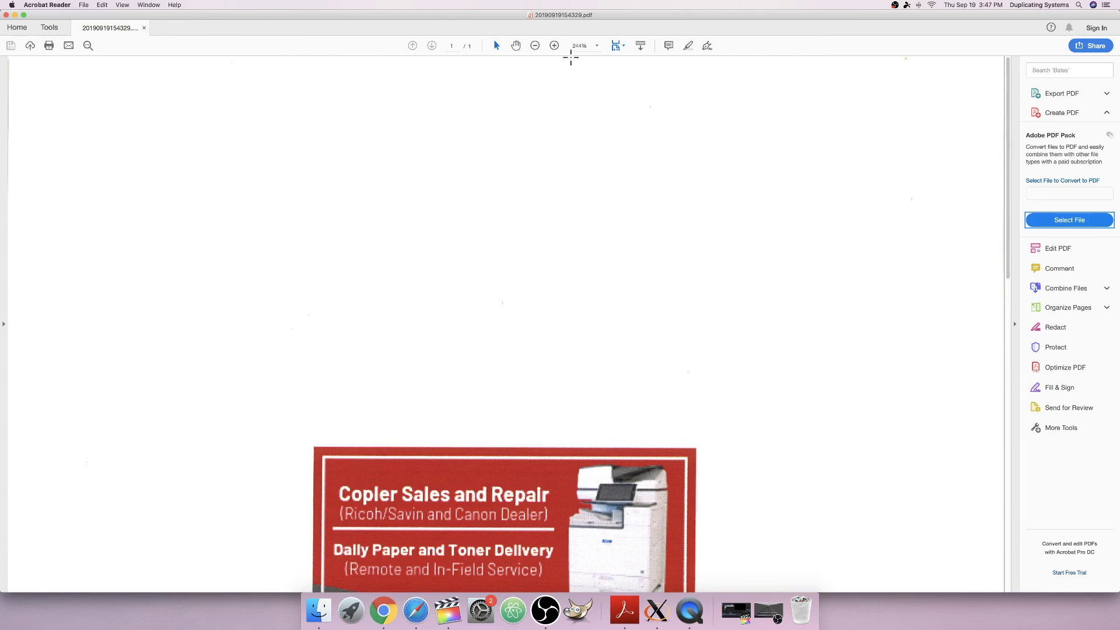
Set the Acrobat Reader zoom to 100% for the scanned flyer.
{"action": "left_click", "coordinate": [597, 46]}
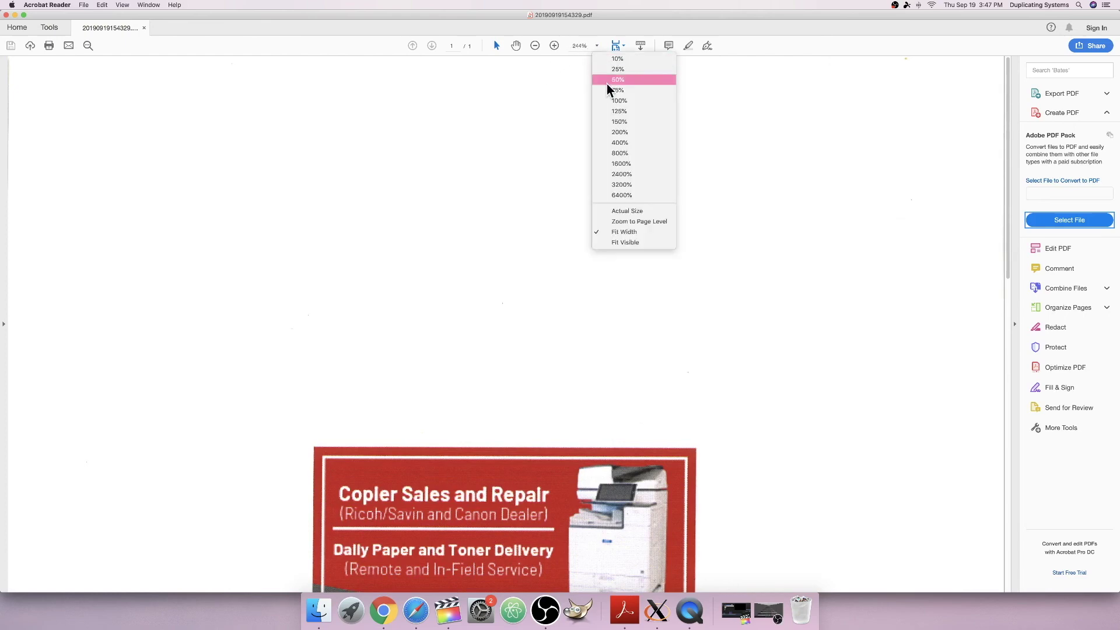
{"action": "left_click", "coordinate": [607, 110]}
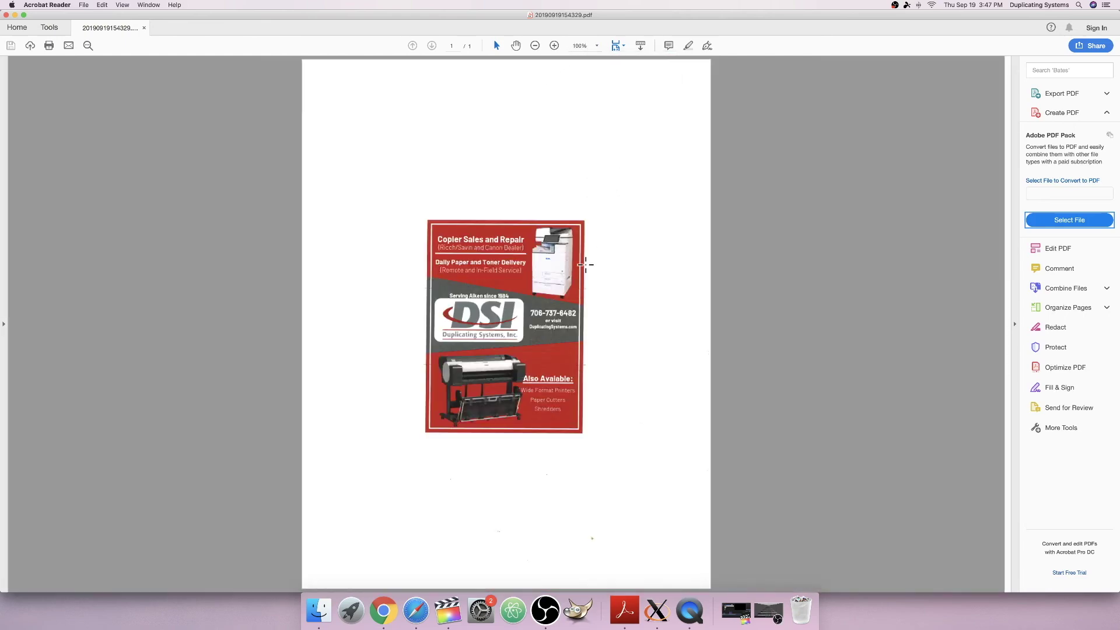